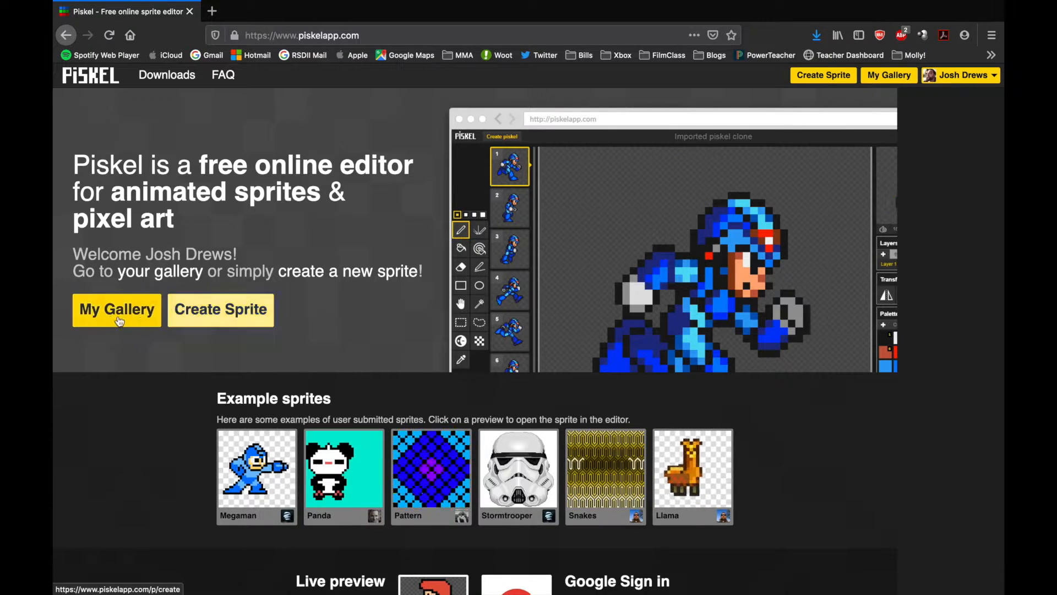
# - Open the personal gallery and look through the saved sprites, previewing the animations such as Baby Yoda Float, Rainbow 1 and Simple Design
pyautogui.click(142, 319)
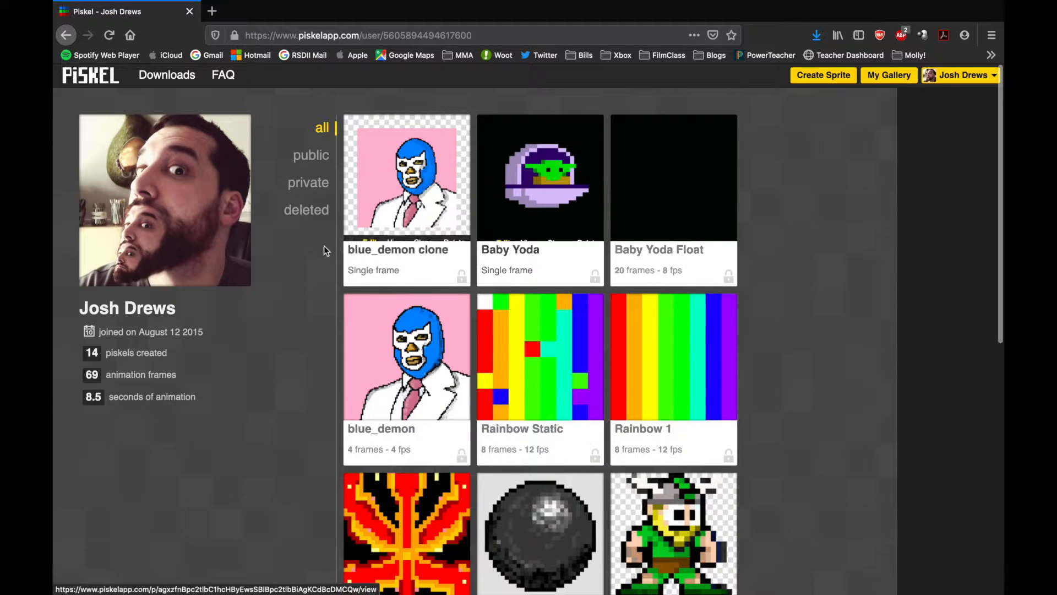
pyautogui.scroll(-3, 503, 420)
pyautogui.scroll(-3, 502, 420)
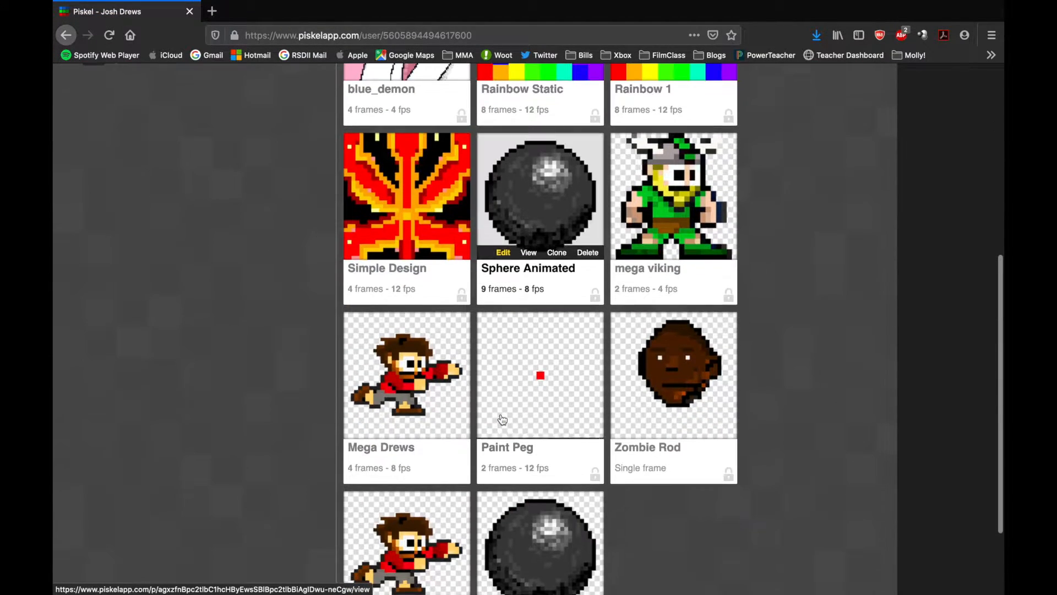
pyautogui.scroll(5, 502, 420)
pyautogui.scroll(2, 502, 420)
pyautogui.scroll(-1, 501, 416)
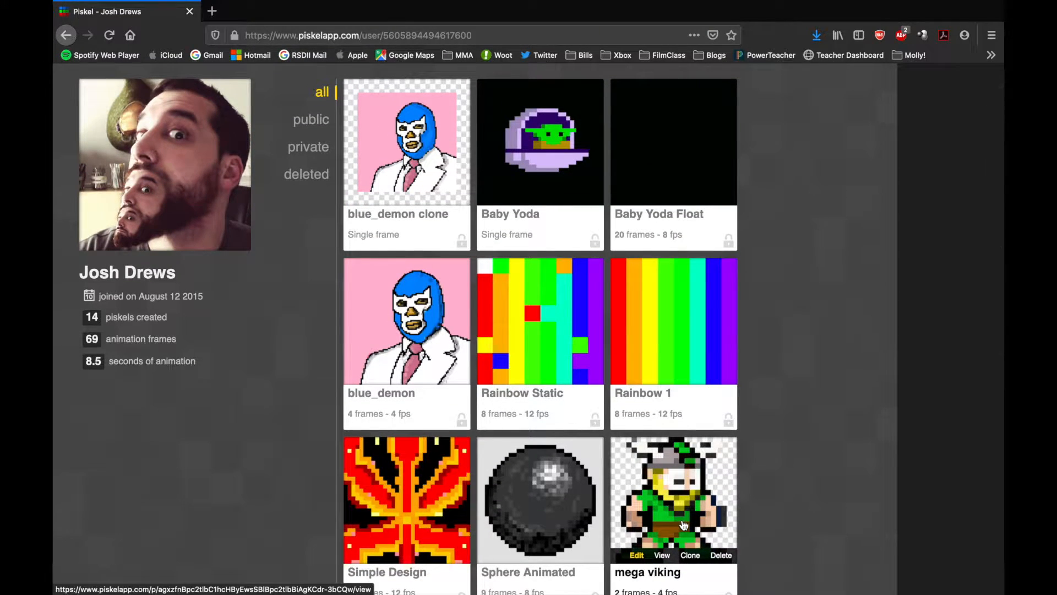
pyautogui.moveTo(544, 177)
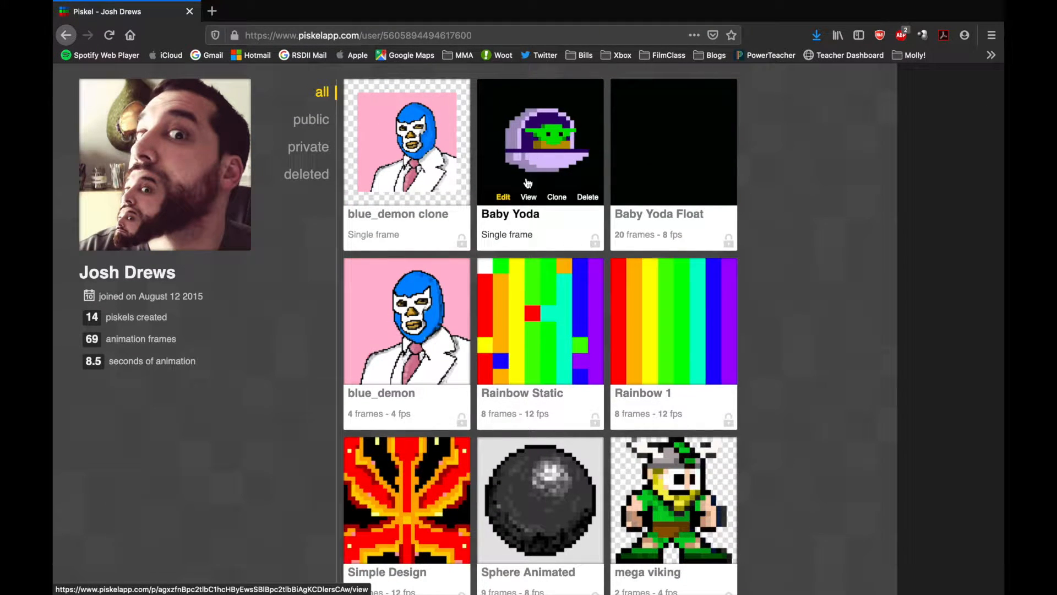
pyautogui.moveTo(675, 175)
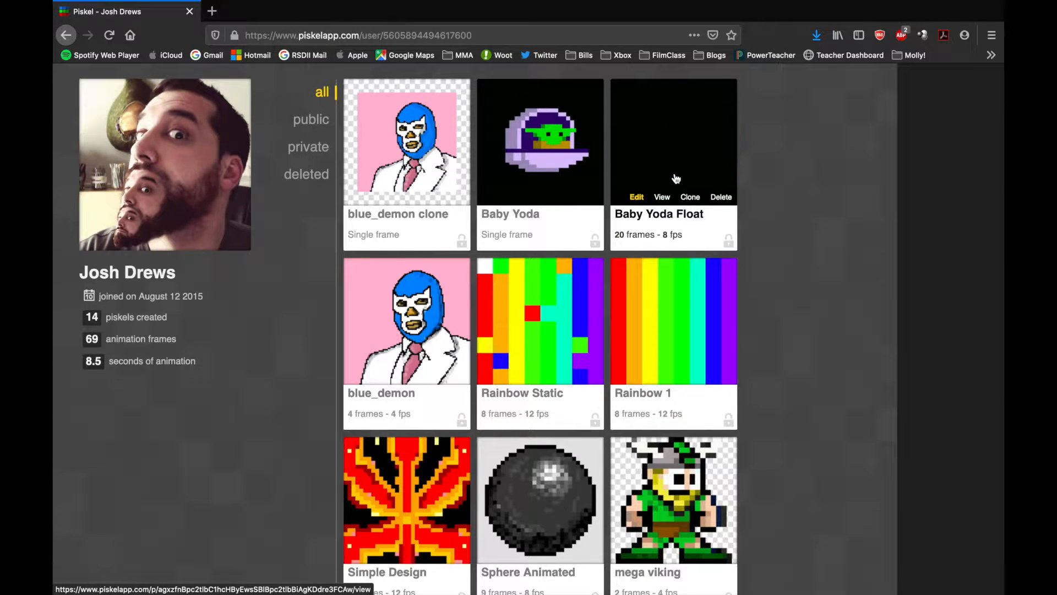
pyautogui.moveTo(699, 347)
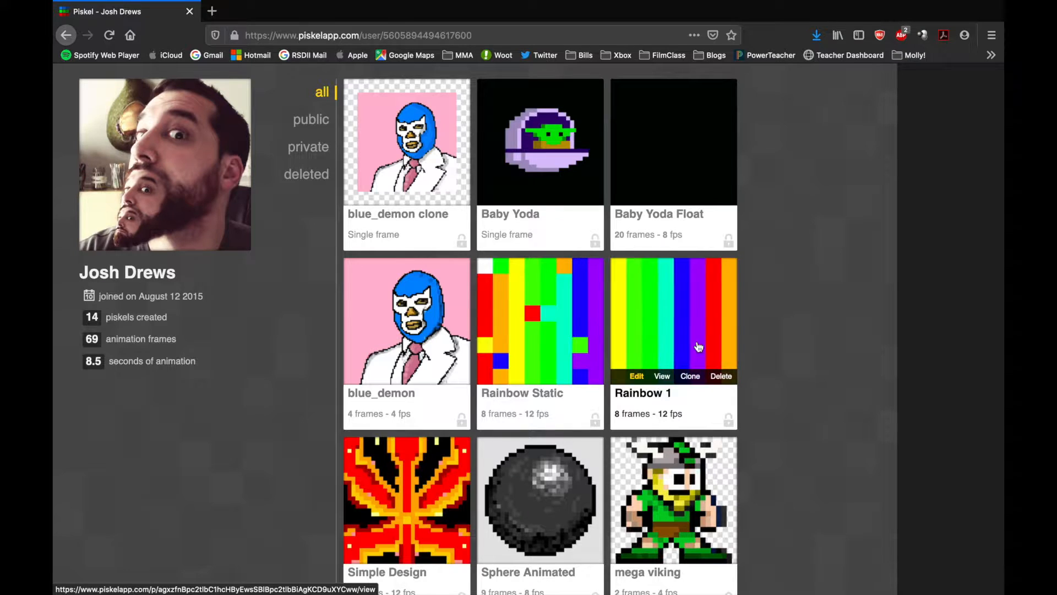
pyautogui.moveTo(573, 496)
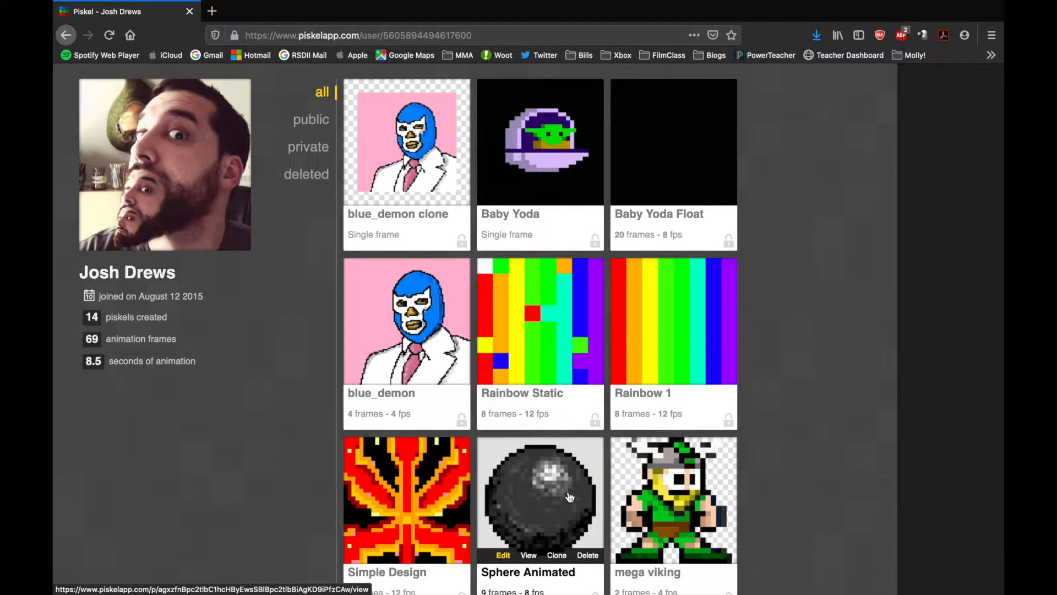
pyautogui.moveTo(437, 495)
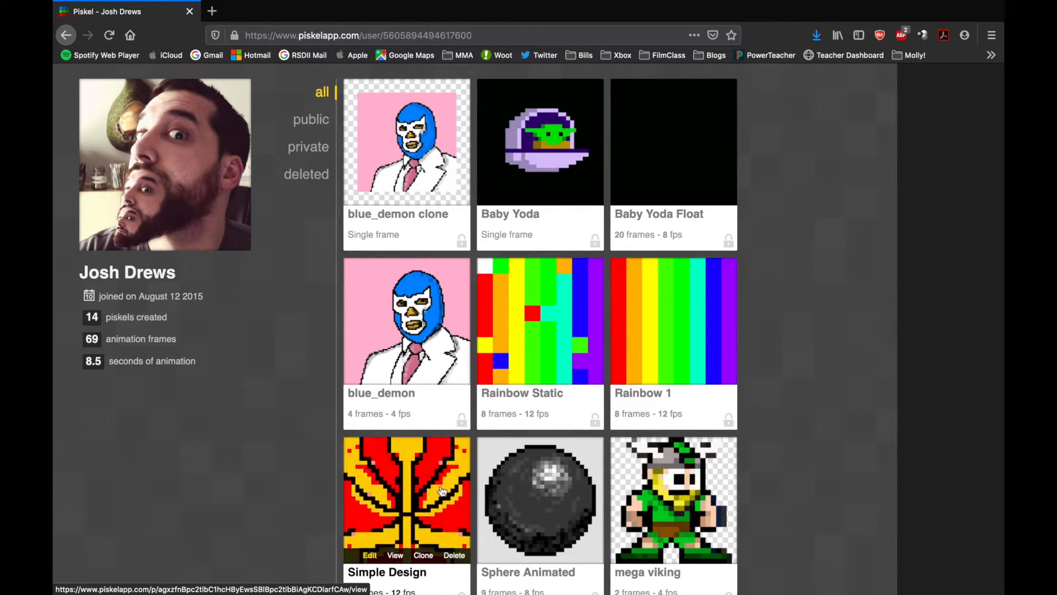
pyautogui.moveTo(532, 350)
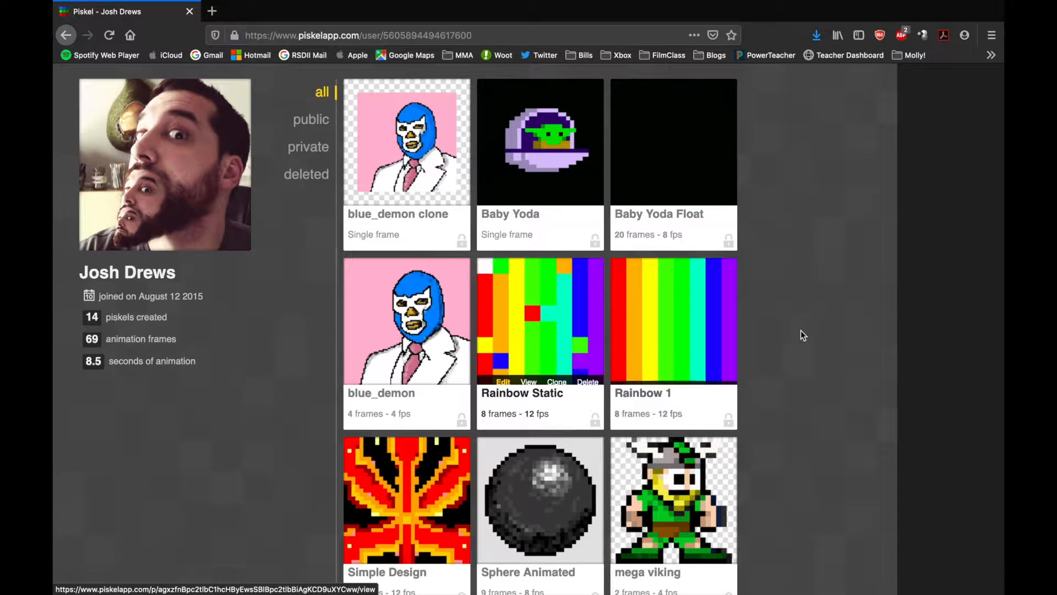
pyautogui.scroll(2, 330, 165)
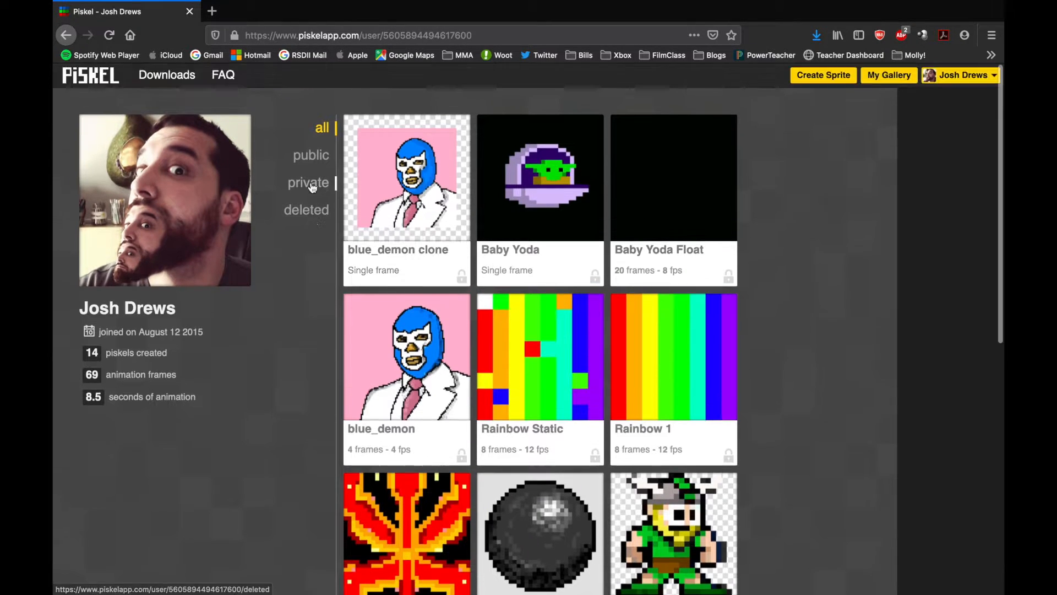
# - Create a new sprite and set the pen size to one pixel
pyautogui.click(807, 78)
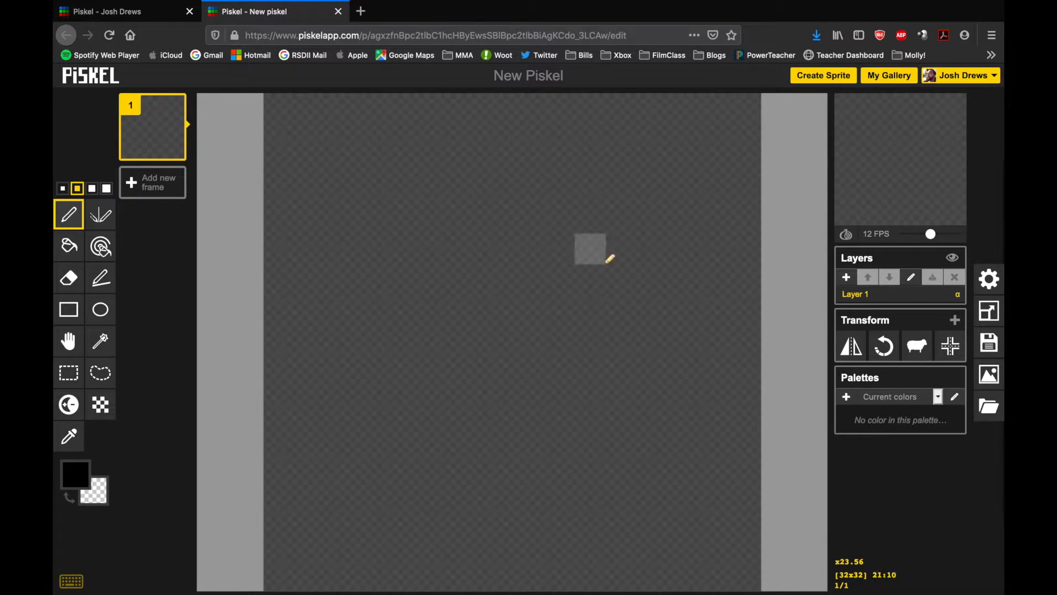
pyautogui.click(62, 189)
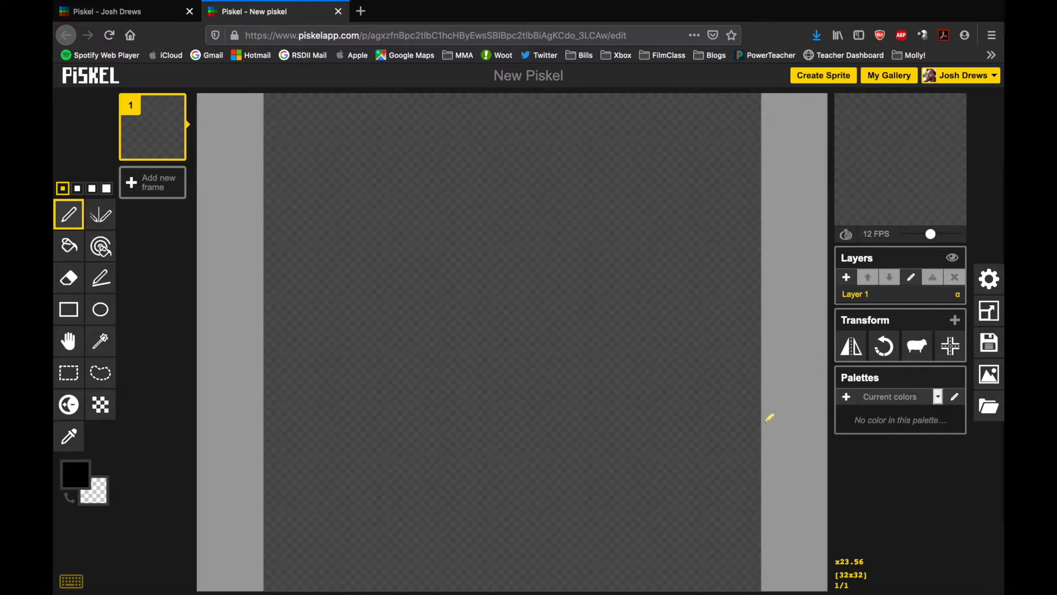
# - Return to the Piskel home page and look over its feature overview, including the offline versions
pyautogui.click(92, 82)
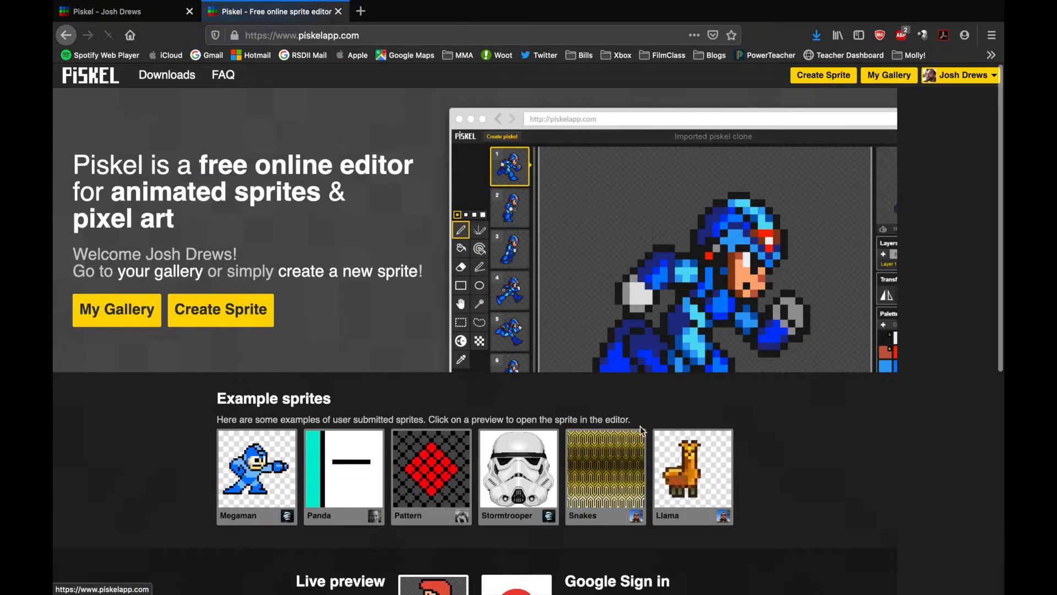
pyautogui.scroll(-7, 604, 485)
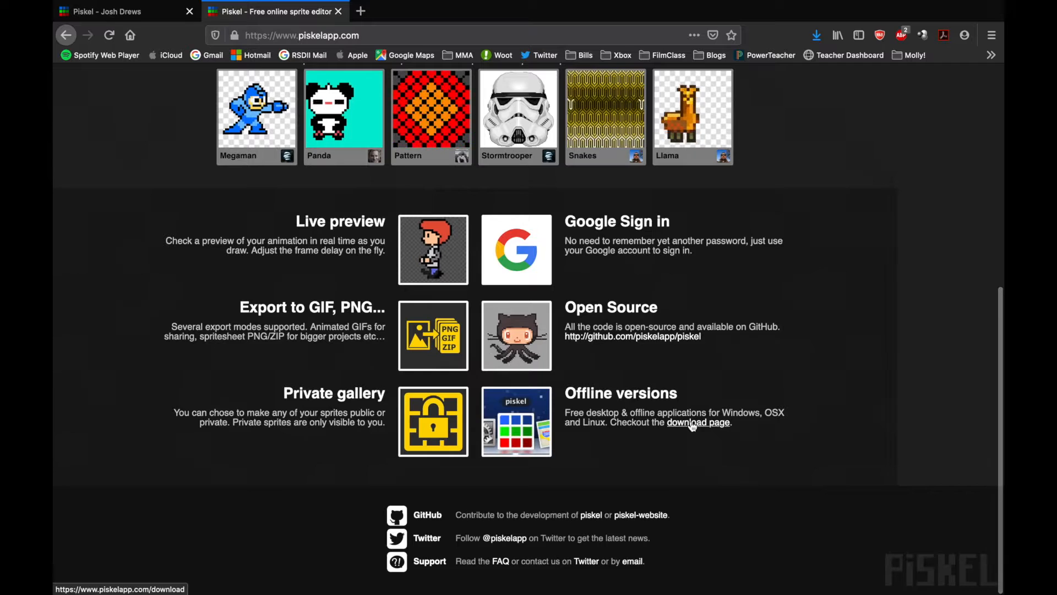
pyautogui.scroll(7, 693, 425)
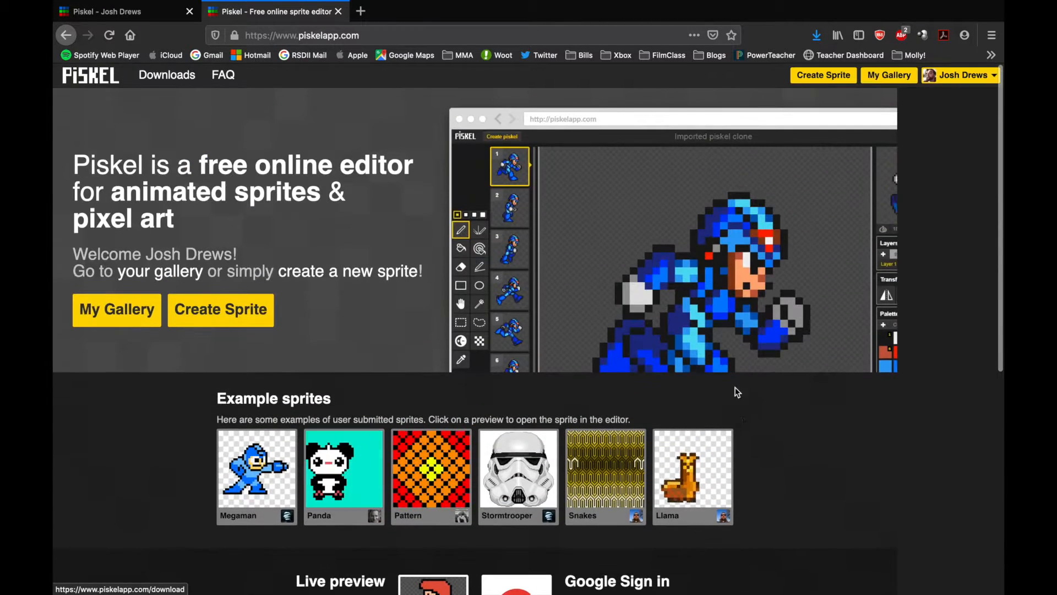
# - Create another new sprite from the home page and close the home page's browser tab
pyautogui.click(821, 75)
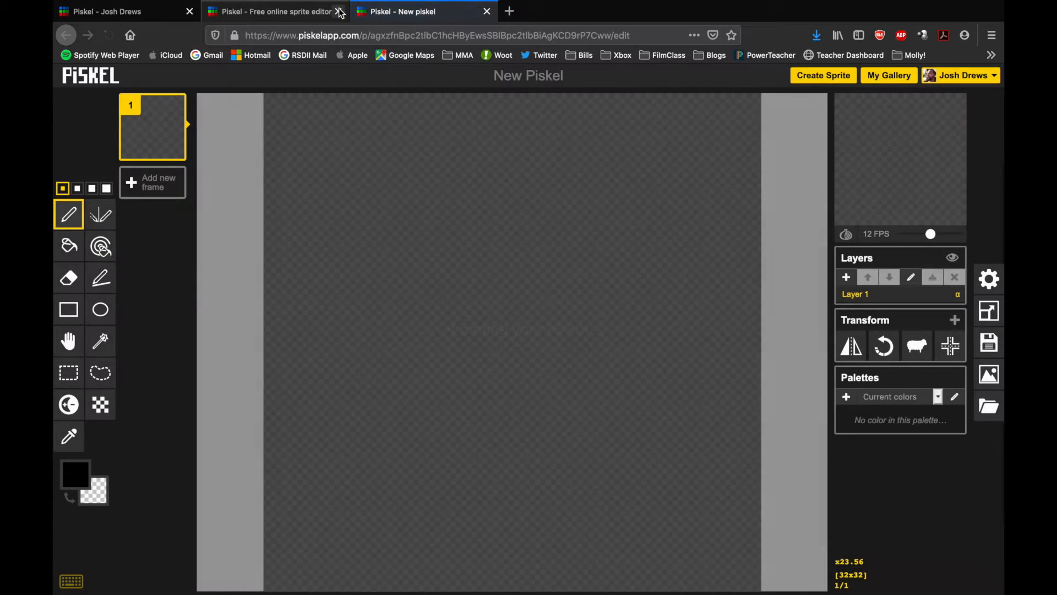
pyautogui.click(338, 11)
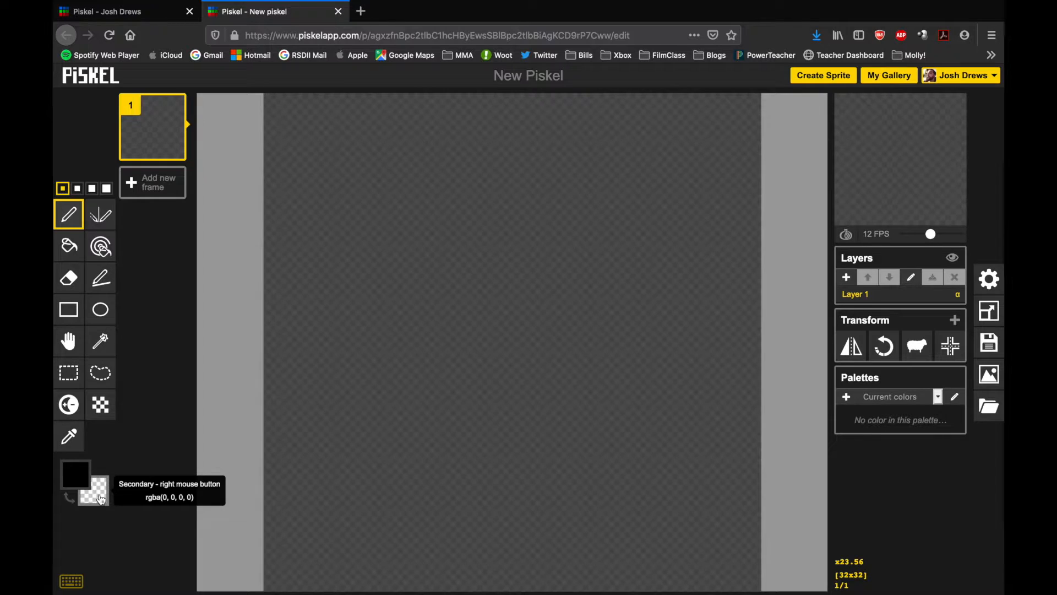
# - Try a freehand black zigzag stroke with the one-pixel pen, check the grid settings and undo the stroke
pyautogui.moveTo(521, 178)
pyautogui.mouseDown()
pyautogui.moveTo(437, 272)
pyautogui.moveTo(337, 314)
pyautogui.moveTo(573, 351)
pyautogui.mouseUp()
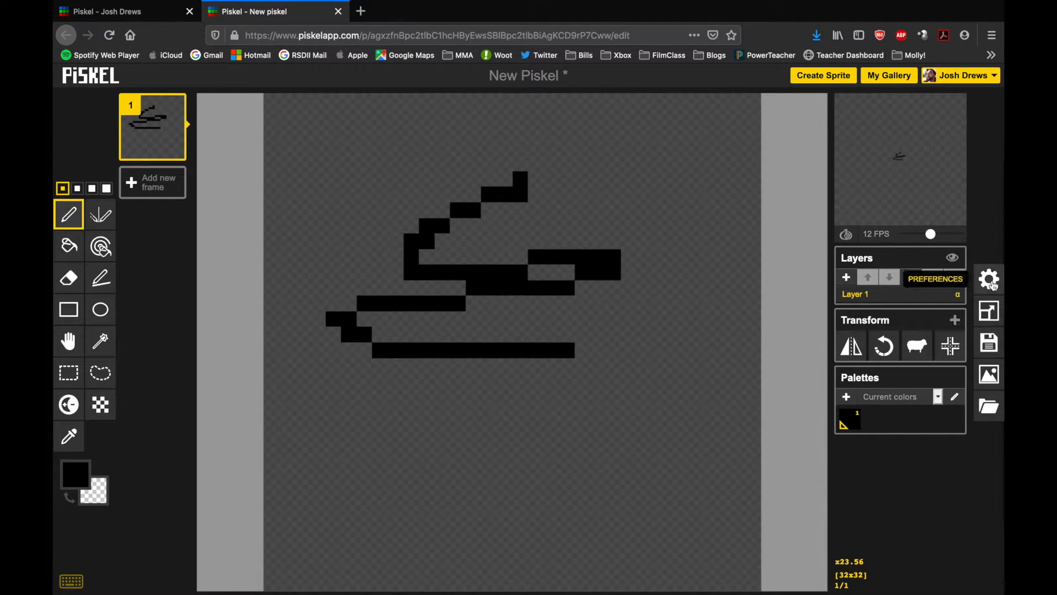
pyautogui.click(991, 282)
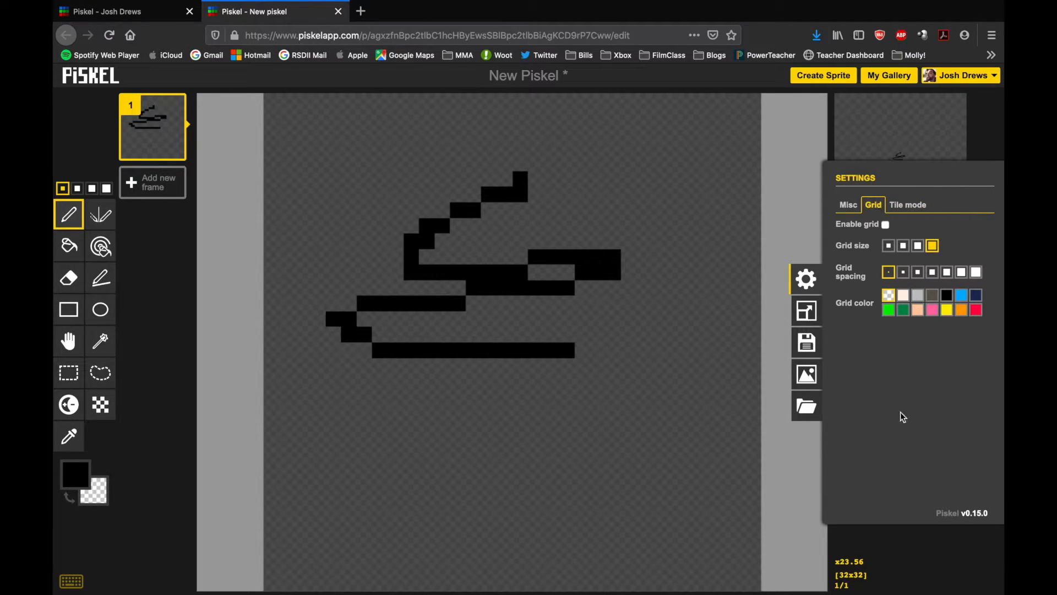
pyautogui.click(813, 285)
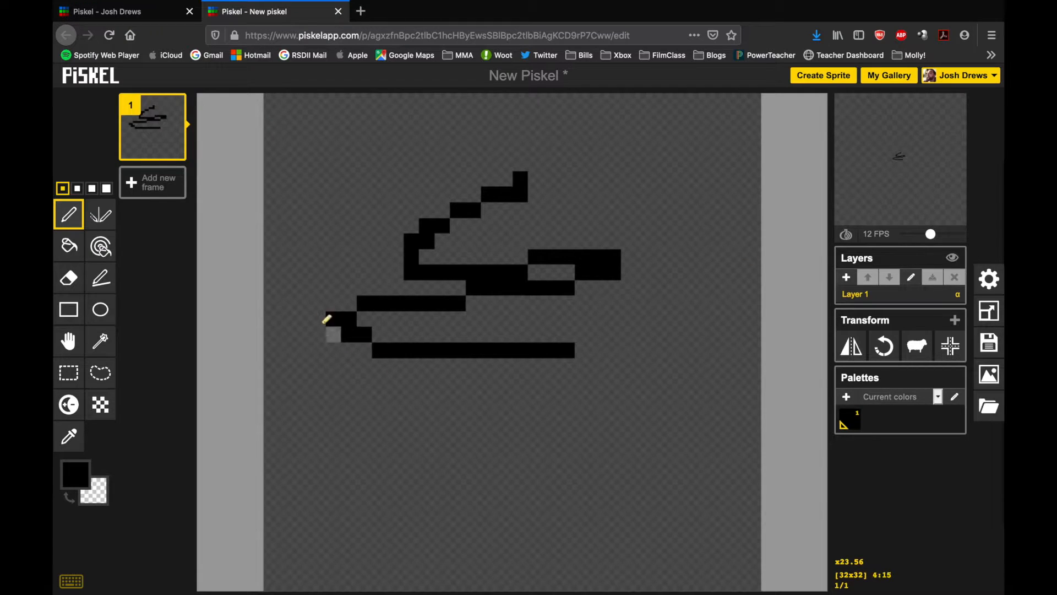
pyautogui.press('super+z')
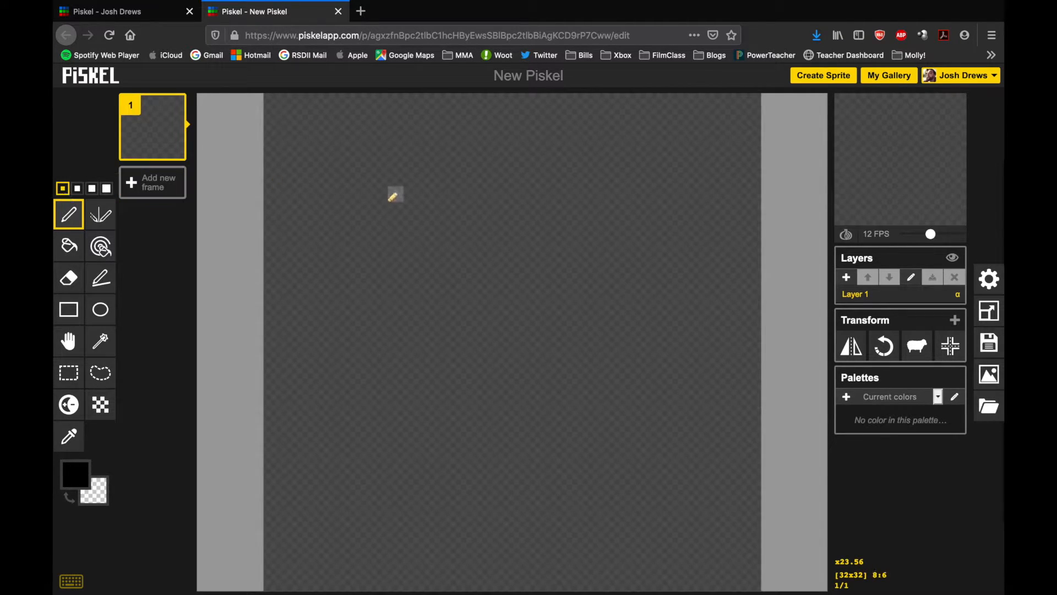
# - Try the pen sizes of two, three and four pixels over the canvas and return to one pixel
pyautogui.click(77, 188)
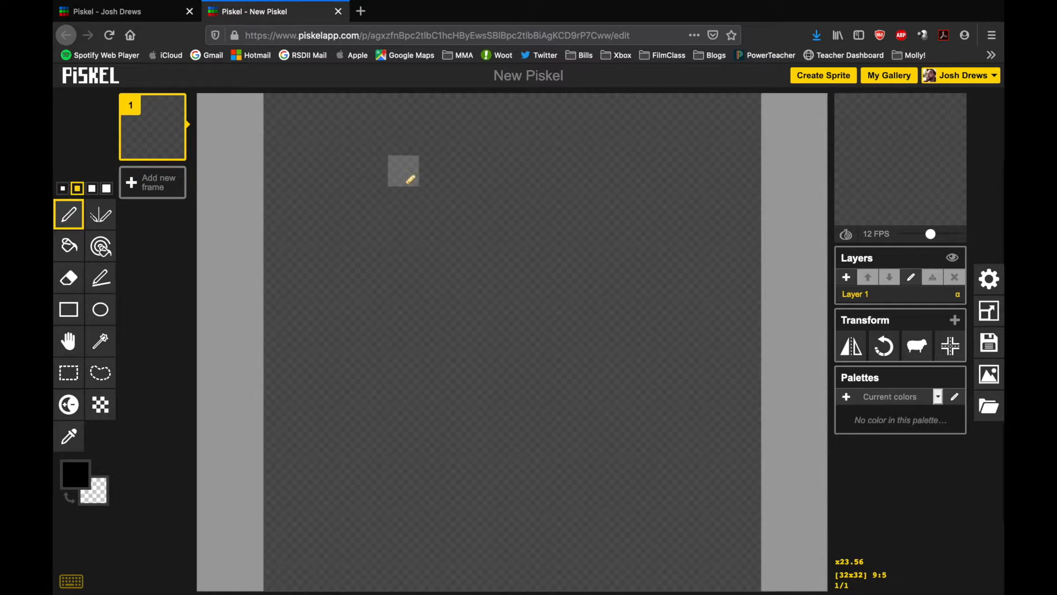
pyautogui.click(92, 194)
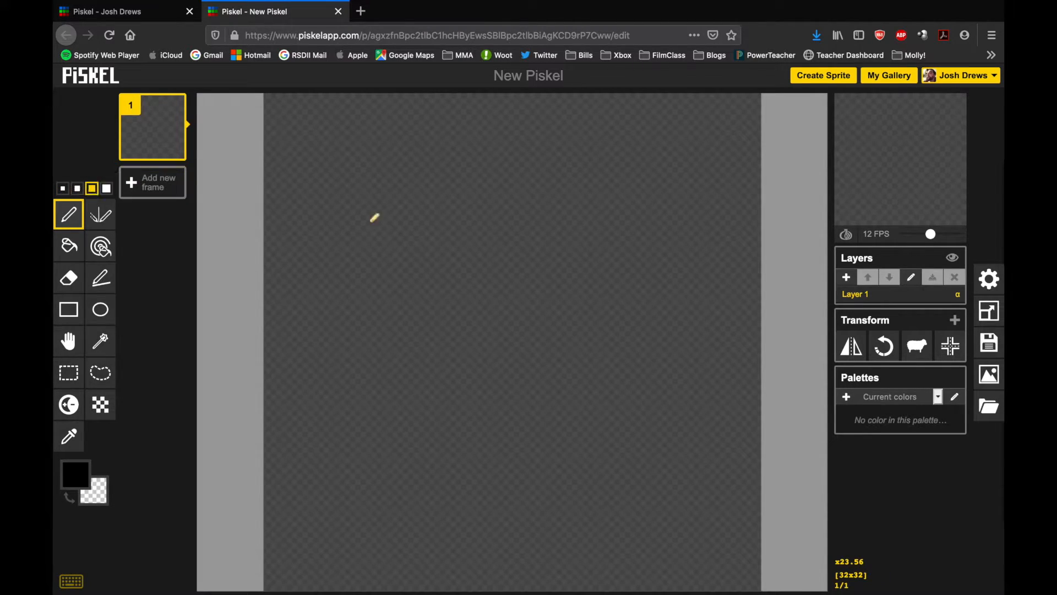
pyautogui.click(106, 189)
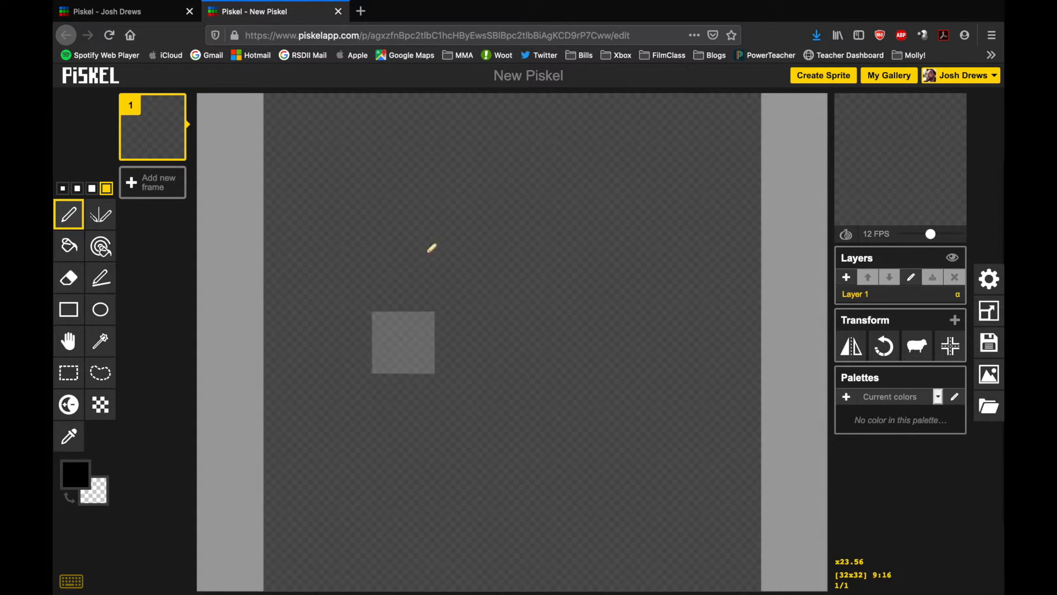
pyautogui.click(62, 190)
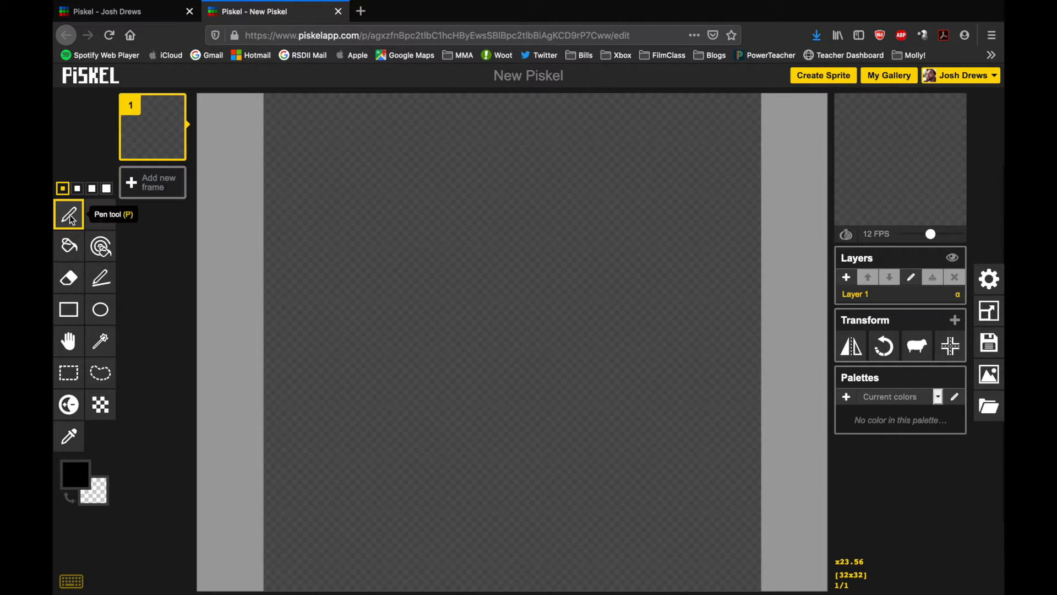
# - Draw a five-by-five-pixel black checkerboard in the upper-left part of the canvas with the one-pixel Pen tool
pyautogui.click(365, 210)
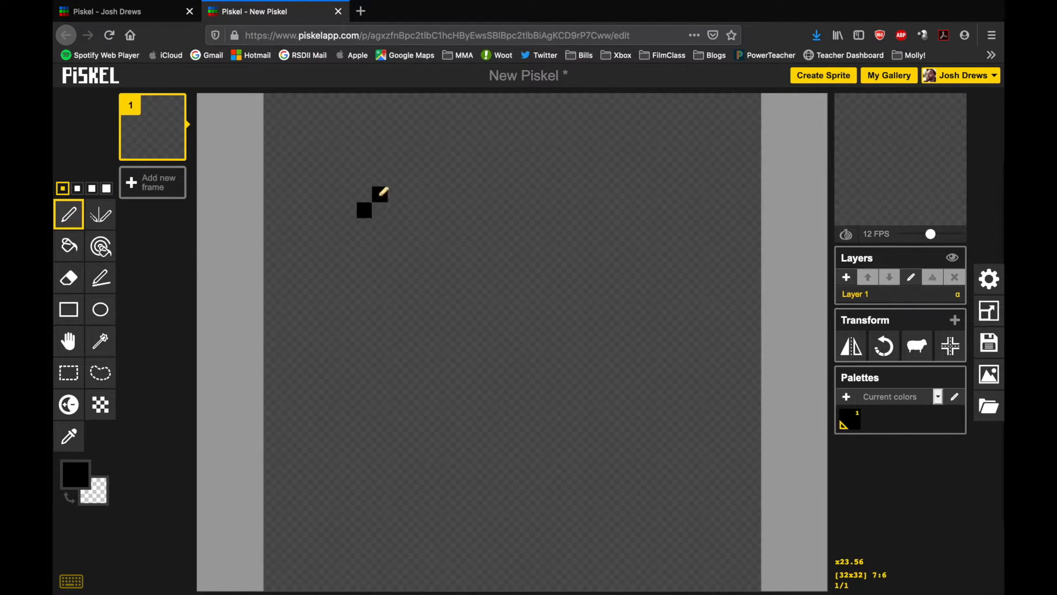
pyautogui.click(384, 227)
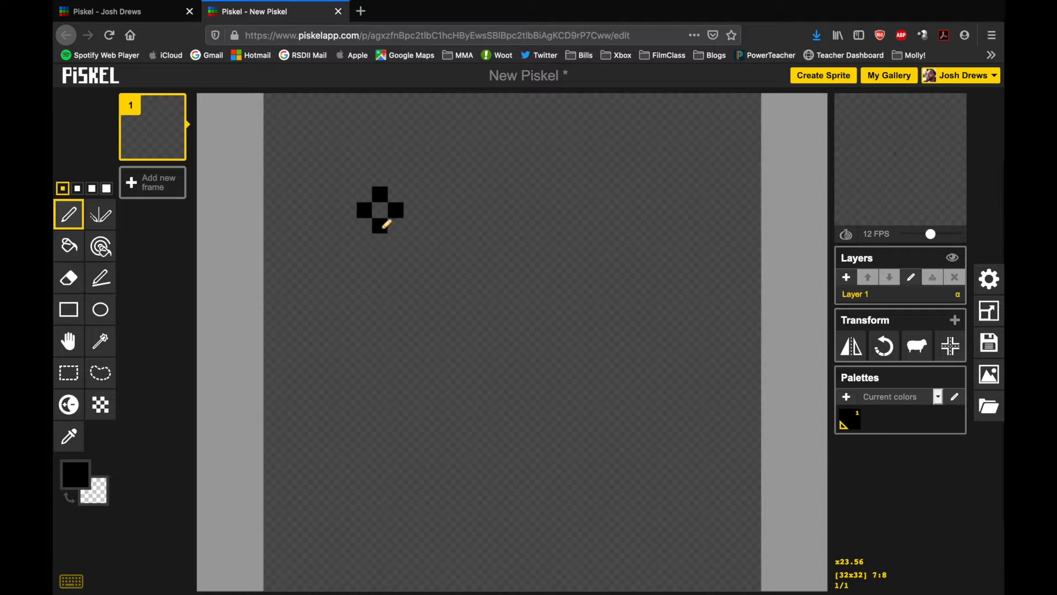
pyautogui.click(373, 240)
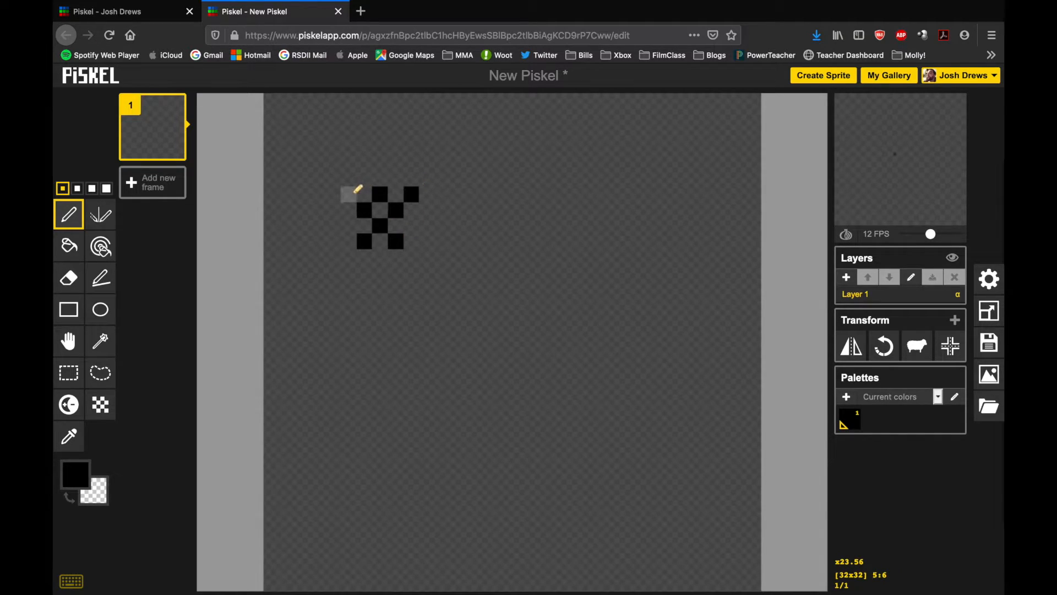
pyautogui.click(350, 225)
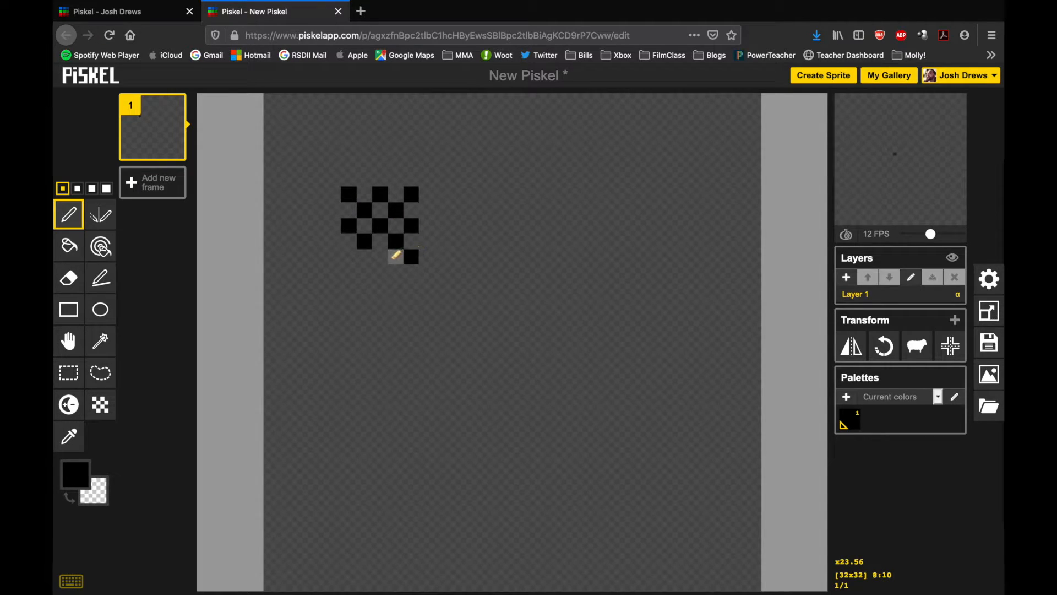
pyautogui.click(379, 257)
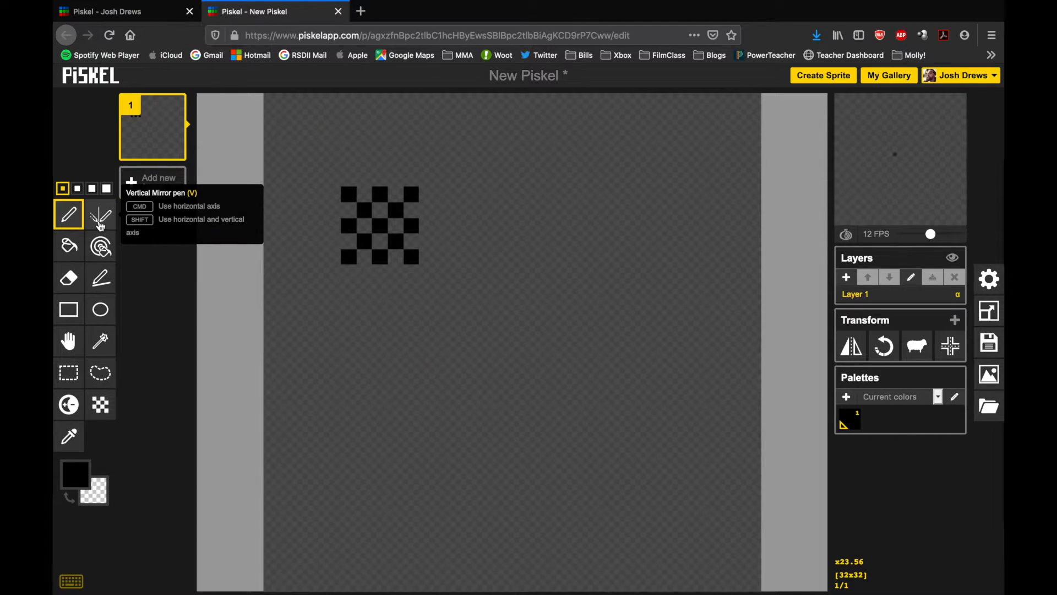
# - Extend the checkerboard by four pixel columns towards the canvas centre with the Vertical Mirror pen, duplicating them on the opposite side
pyautogui.click(101, 225)
pyautogui.click(428, 209)
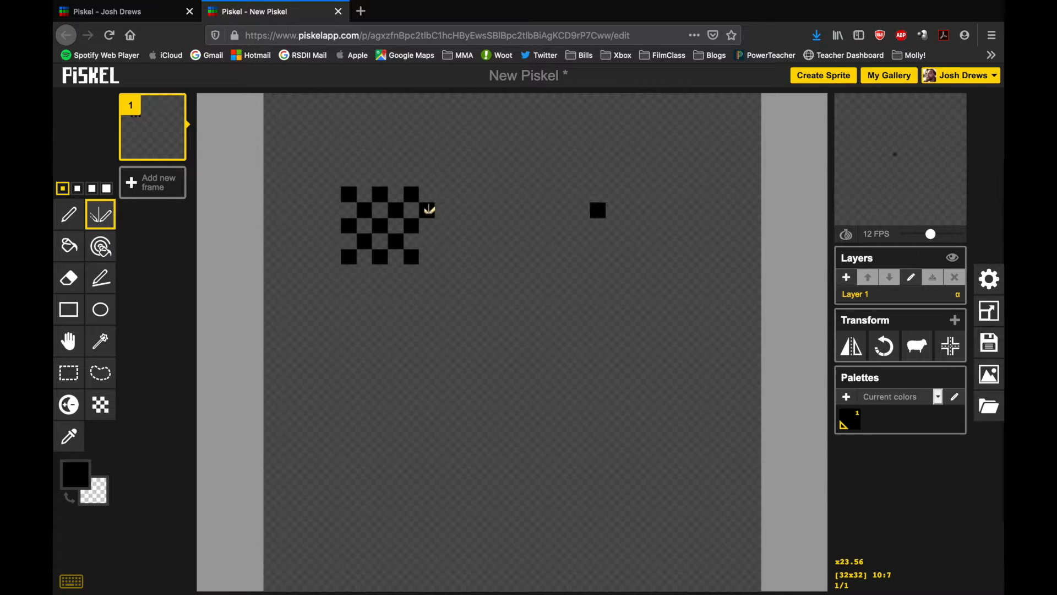
pyautogui.click(433, 240)
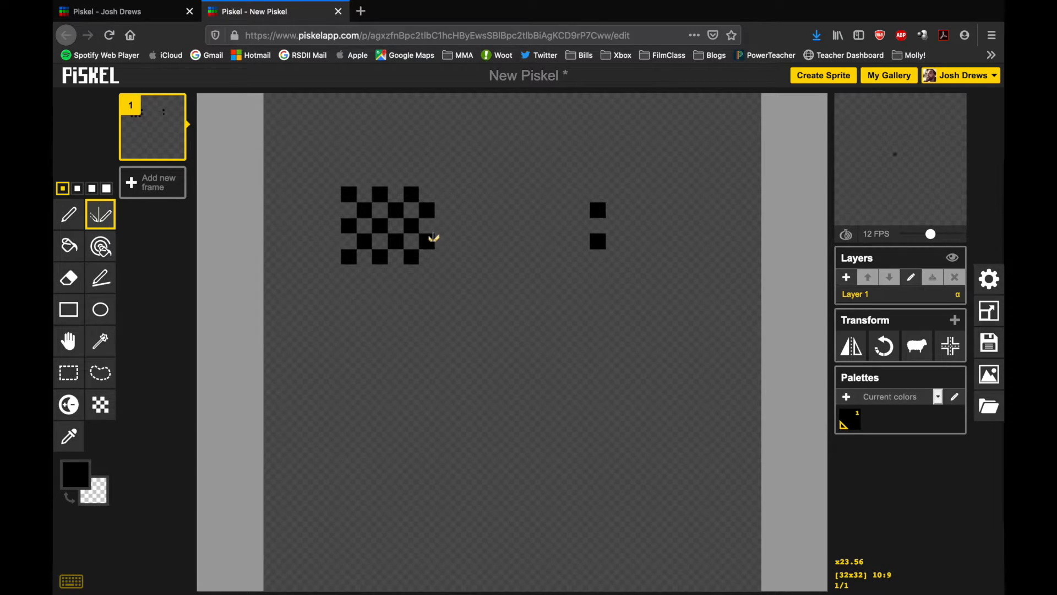
pyautogui.click(441, 222)
pyautogui.click(458, 209)
pyautogui.click(442, 194)
pyautogui.click(474, 194)
pyautogui.click(474, 225)
pyautogui.click(458, 241)
pyautogui.click(442, 257)
pyautogui.click(474, 257)
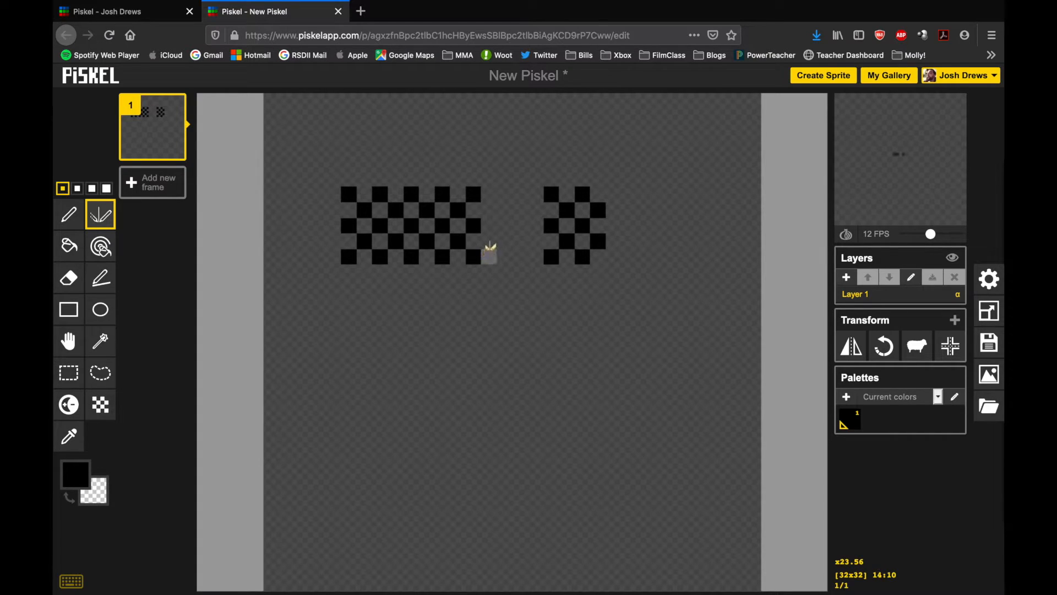
# - Fill the gap between the two checkerboards and add one column at the right end with the Vertical Mirror pen
pyautogui.click(489, 241)
pyautogui.click(505, 257)
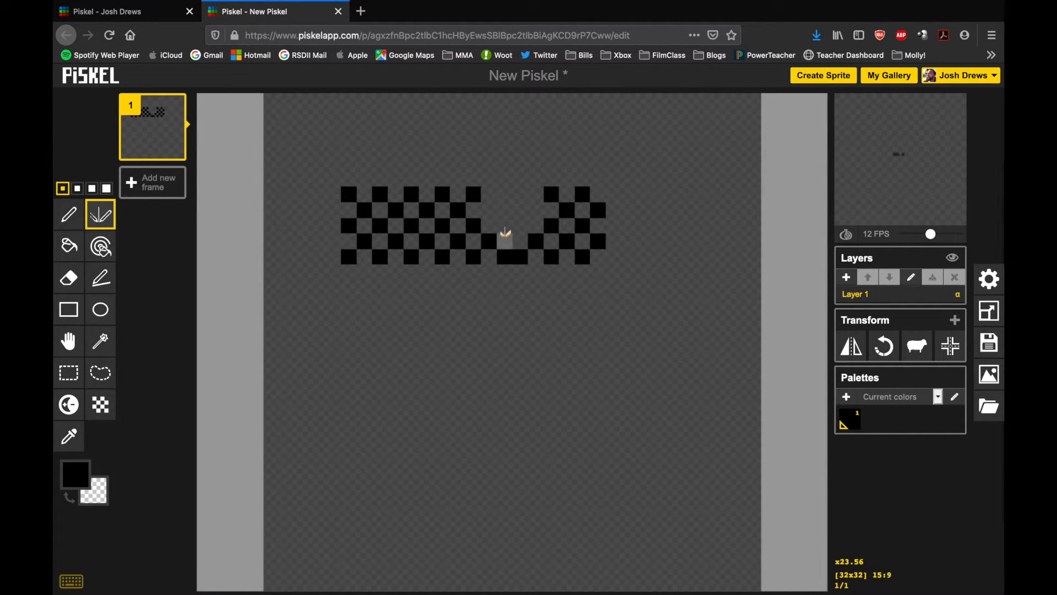
pyautogui.click(504, 226)
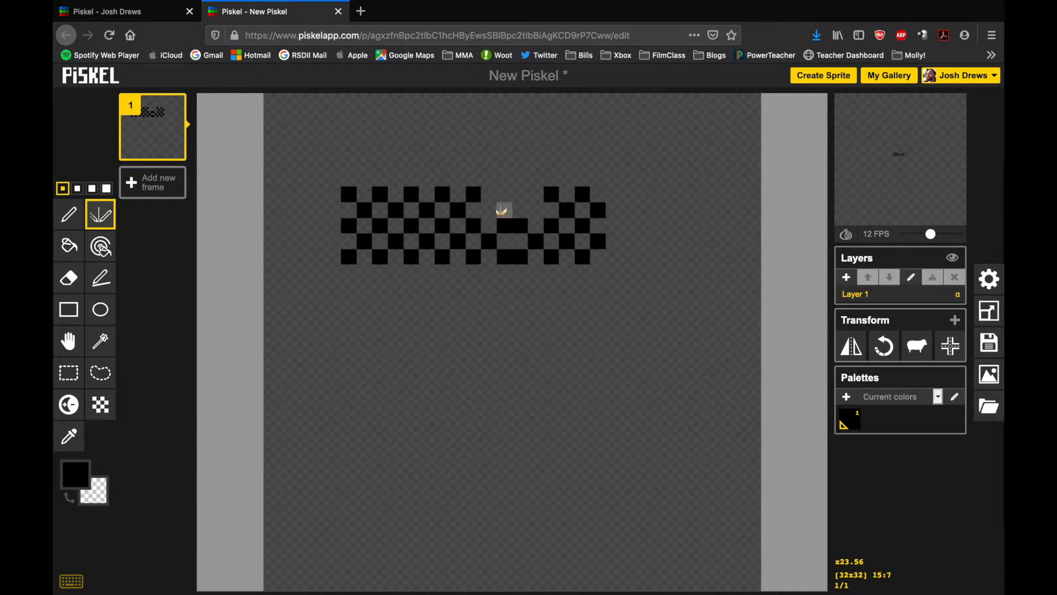
pyautogui.click(492, 211)
pyautogui.click(506, 195)
pyautogui.click(616, 256)
pyautogui.click(616, 227)
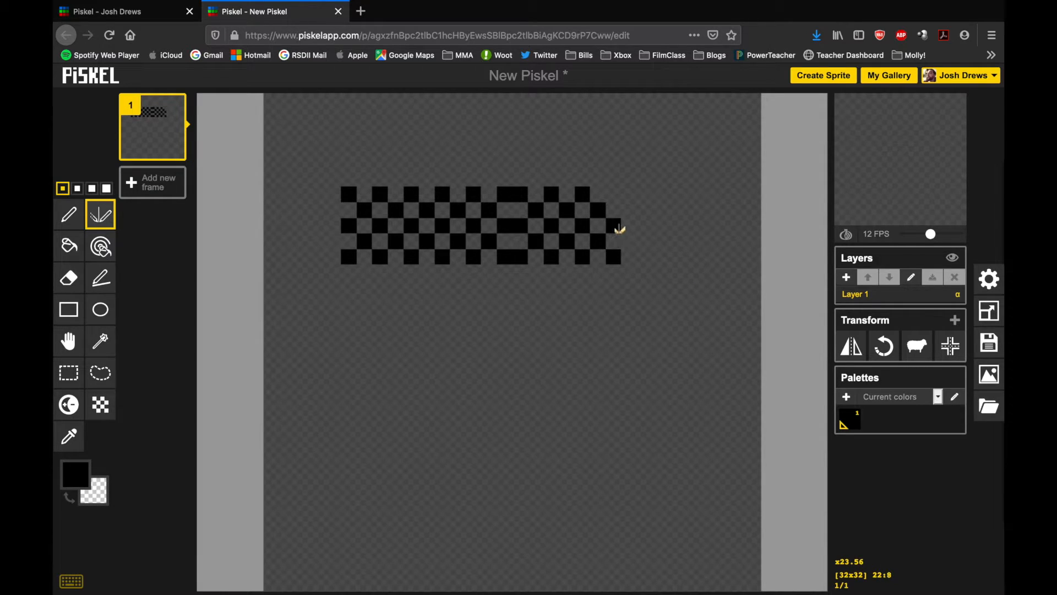
# - Add a mirrored row of alternating black pixels directly above the checkerboard with the Vertical Mirror pen
pyautogui.click(599, 179)
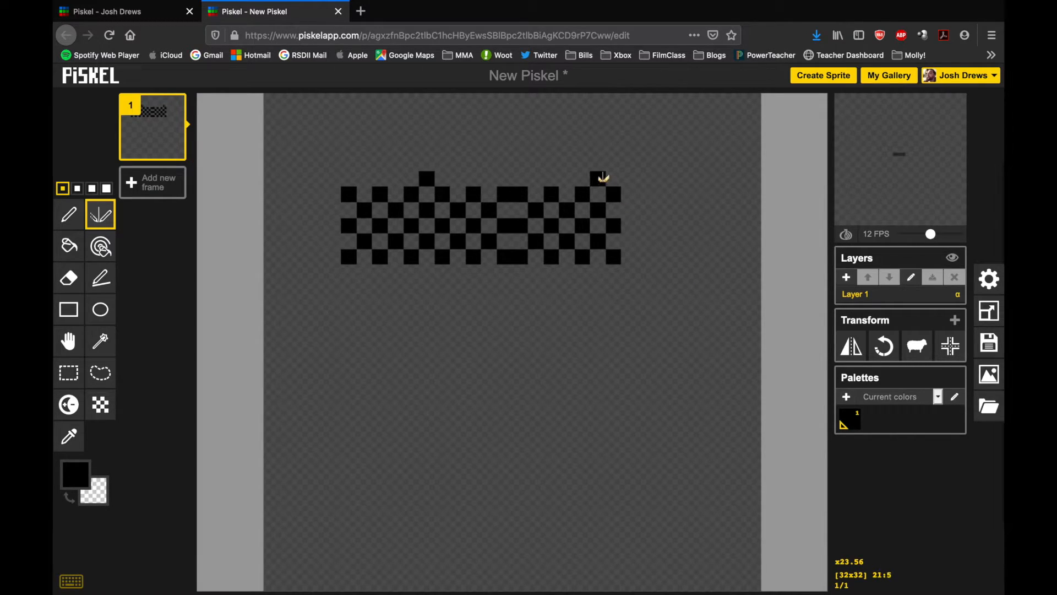
pyautogui.click(568, 178)
pyautogui.click(535, 179)
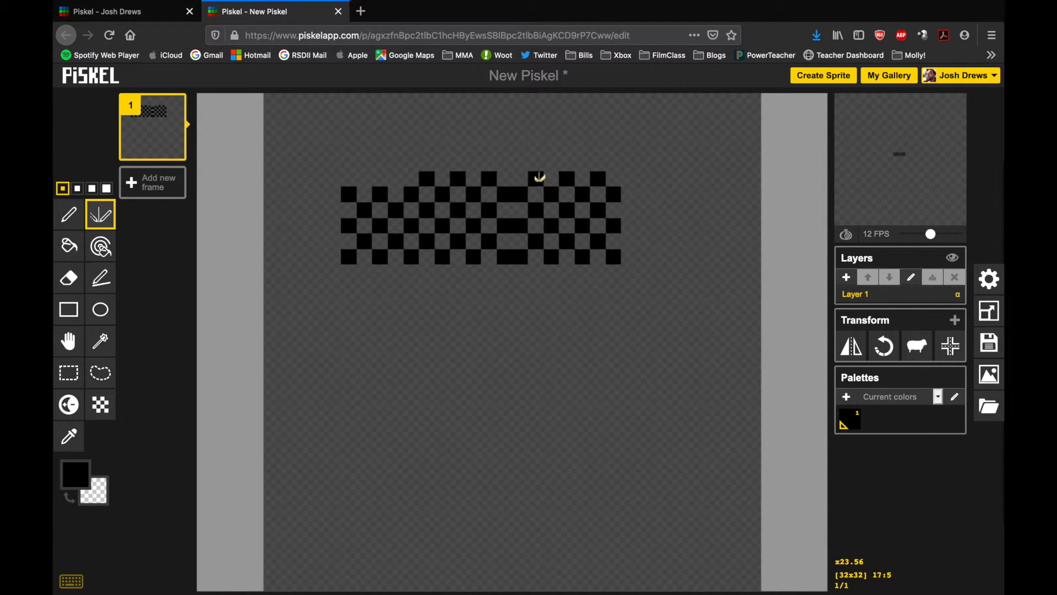
pyautogui.click(395, 178)
pyautogui.click(365, 179)
# - Add three alternating black pixels directly below the checkerboard's left end, mirrored on the opposite side
pyautogui.click(368, 272)
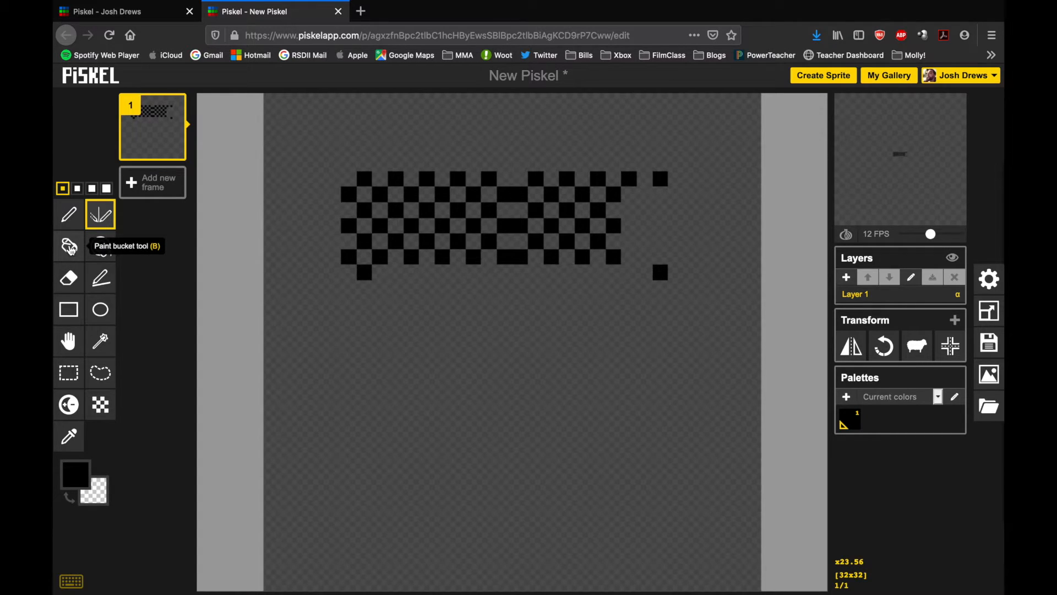
pyautogui.click(397, 272)
pyautogui.click(442, 272)
pyautogui.rightClick(441, 272)
pyautogui.click(426, 272)
# - Select the Paint bucket tool and set the primary colour to pink #f24ed0
pyautogui.click(69, 245)
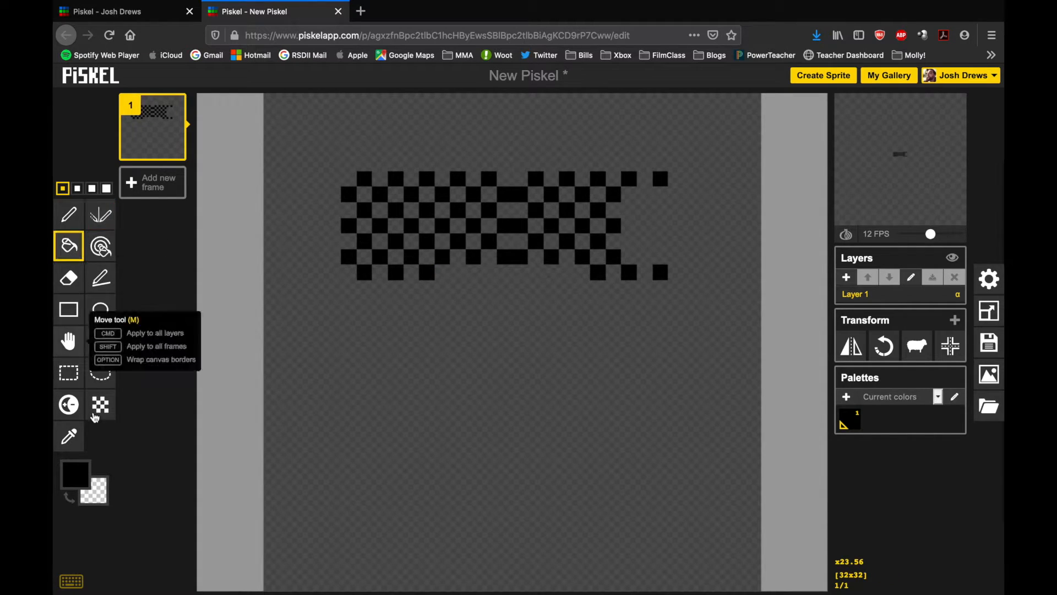
pyautogui.click(84, 486)
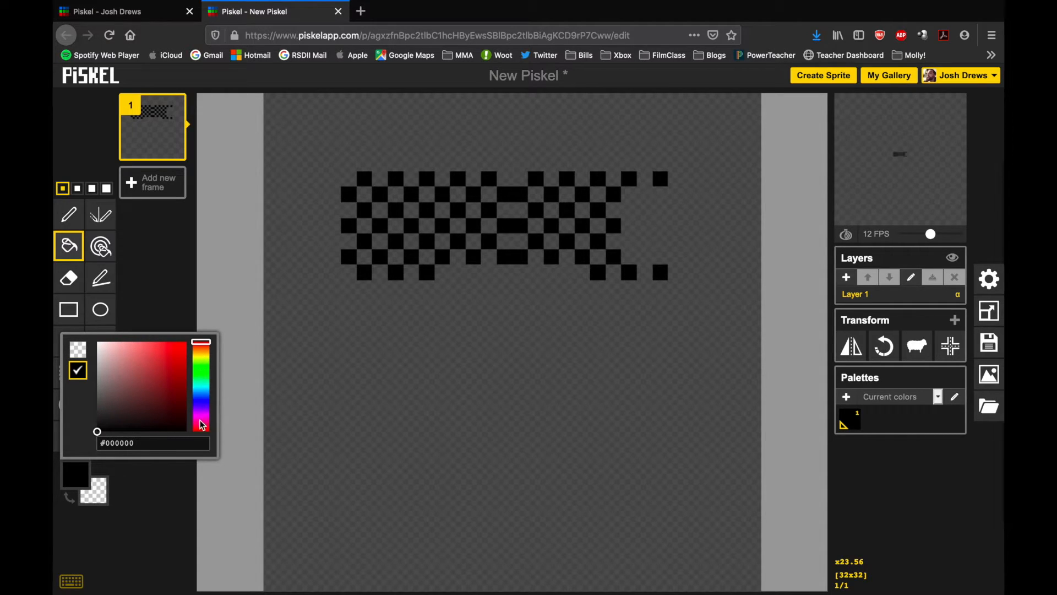
pyautogui.click(200, 422)
pyautogui.moveTo(179, 364); pyautogui.dragTo(158, 346)
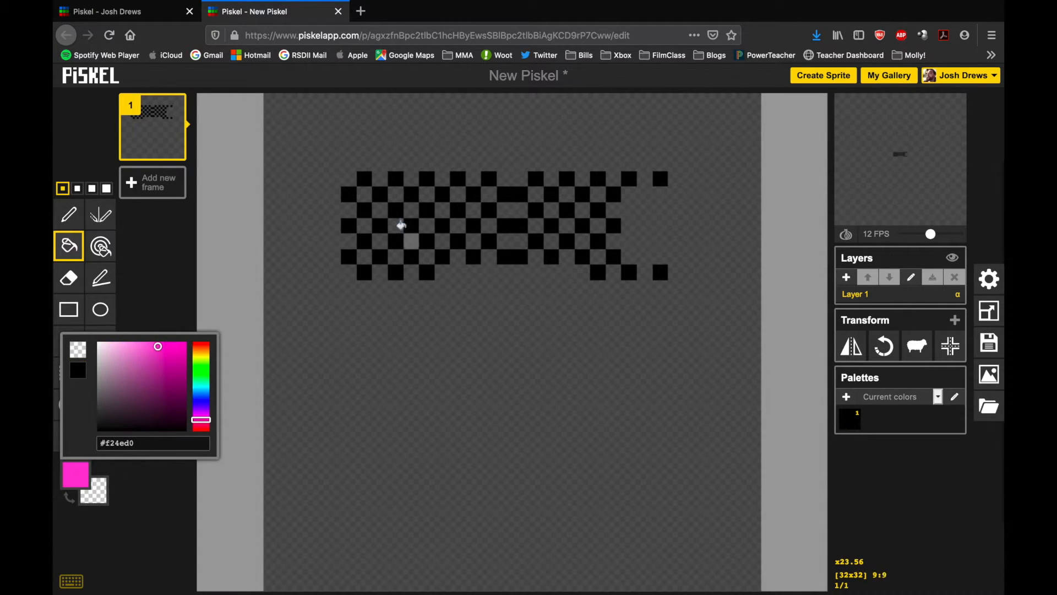
# - Try pink Paint bucket fills on single pixels in the left part of the checkerboard and undo them all
pyautogui.click(380, 209)
pyautogui.click(392, 226)
pyautogui.click(394, 194)
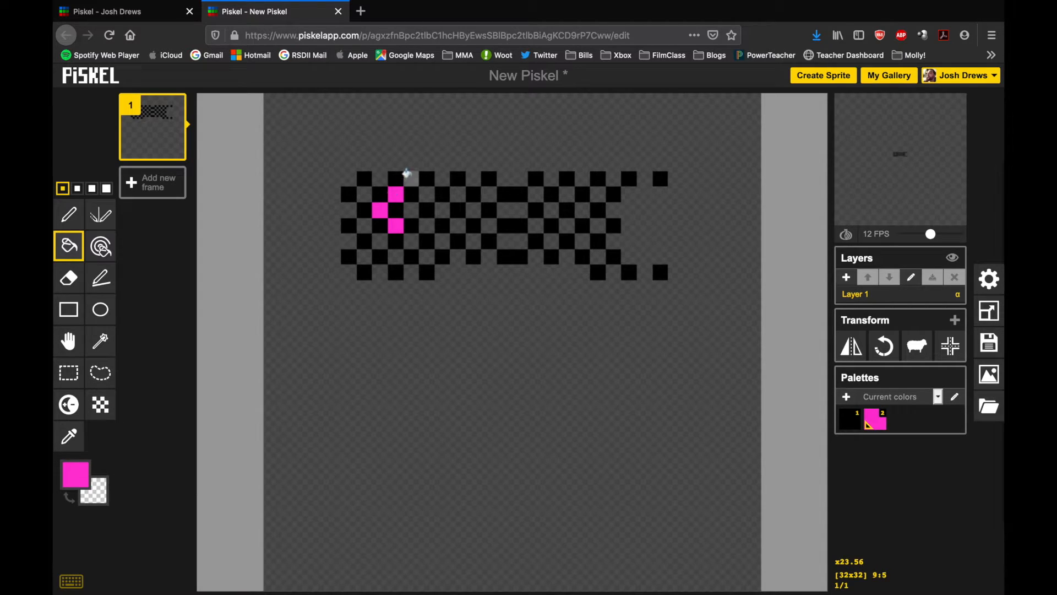
pyautogui.click(406, 174)
pyautogui.hotkey('ctrl', 'z')
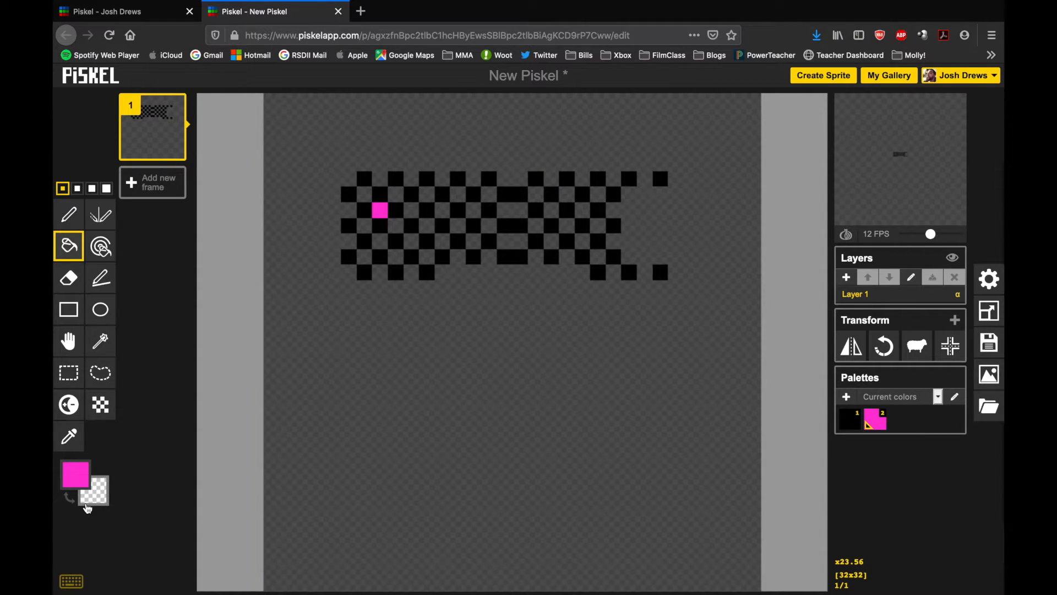
pyautogui.hotkey('ctrl', 'z')
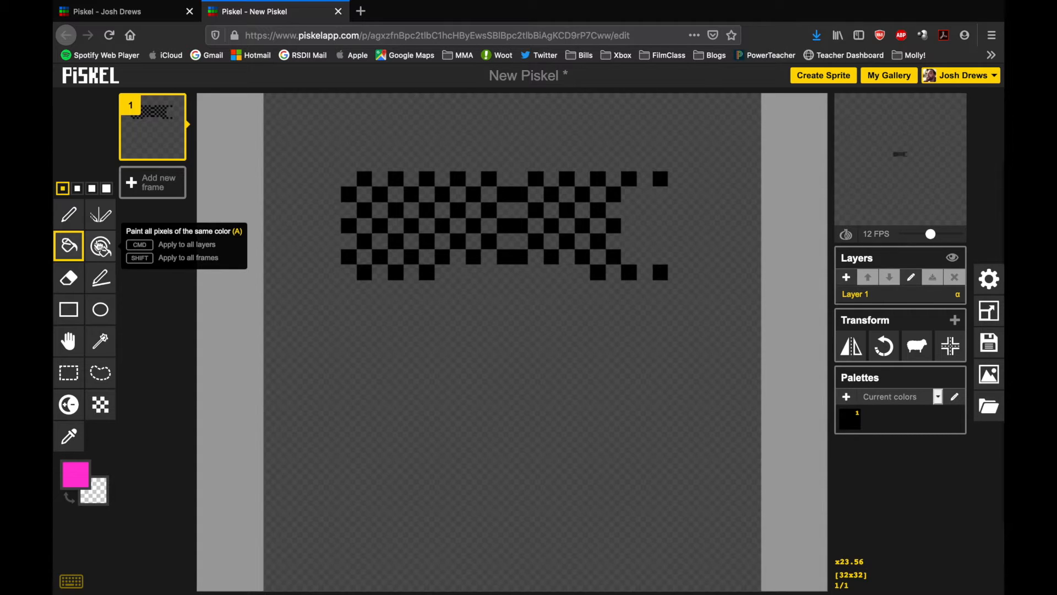
# - Try recolouring every black pixel pink with the tool that paints all pixels of the same colour, and undo it
pyautogui.click(101, 247)
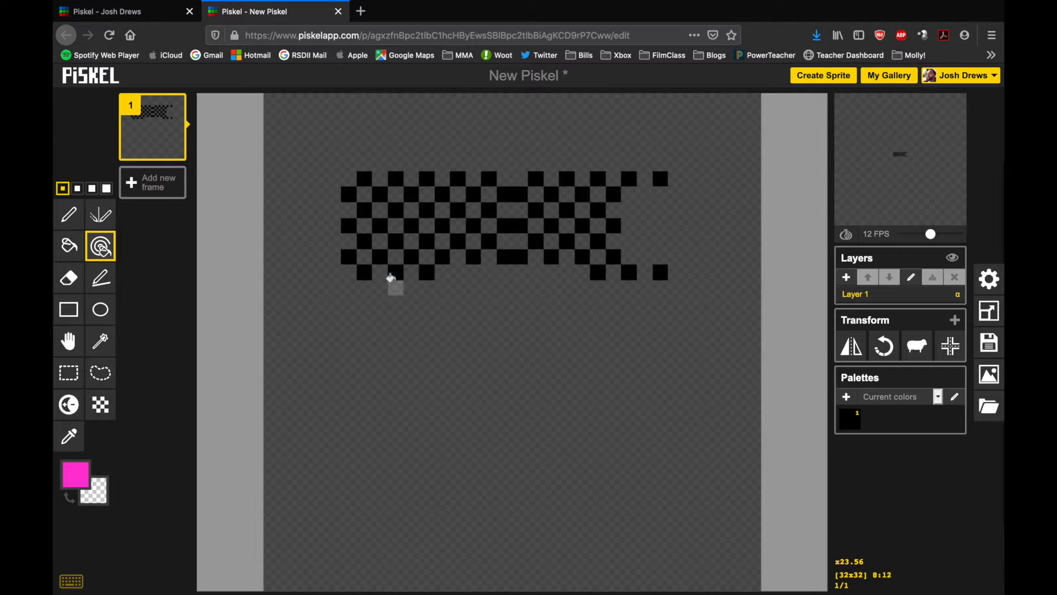
pyautogui.click(445, 252)
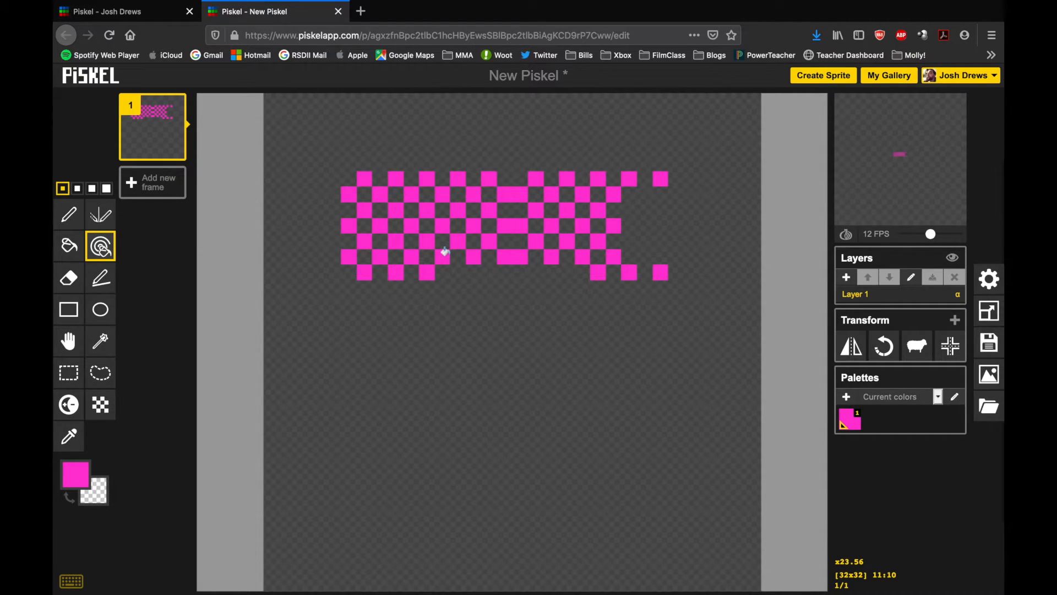
pyautogui.hotkey('ctrl', 'z')
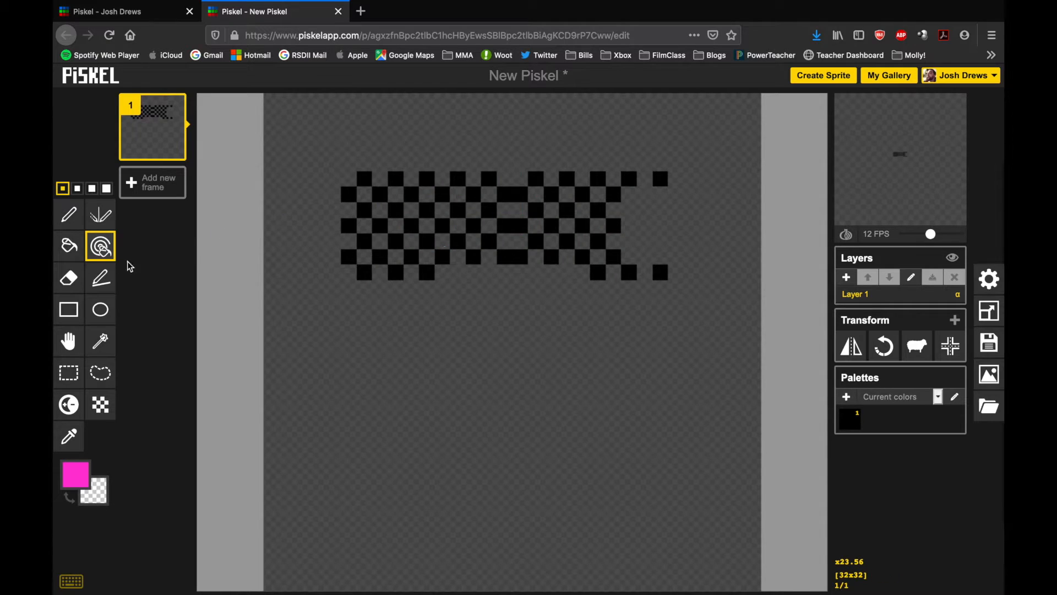
# - Erase one pixel from each central double pair, the row below the checkerboard and the outermost stray pixel at the upper right
pyautogui.click(68, 278)
pyautogui.moveTo(545, 261)
pyautogui.mouseDown()
pyautogui.moveTo(516, 258)
pyautogui.moveTo(504, 239)
pyautogui.moveTo(522, 191)
pyautogui.mouseUp()
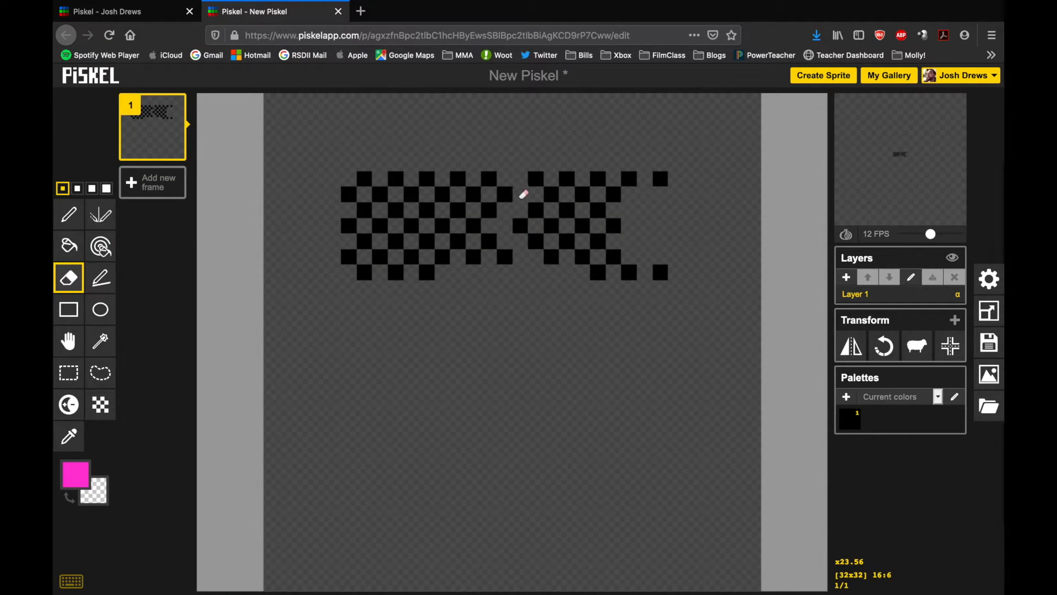
pyautogui.click(660, 272)
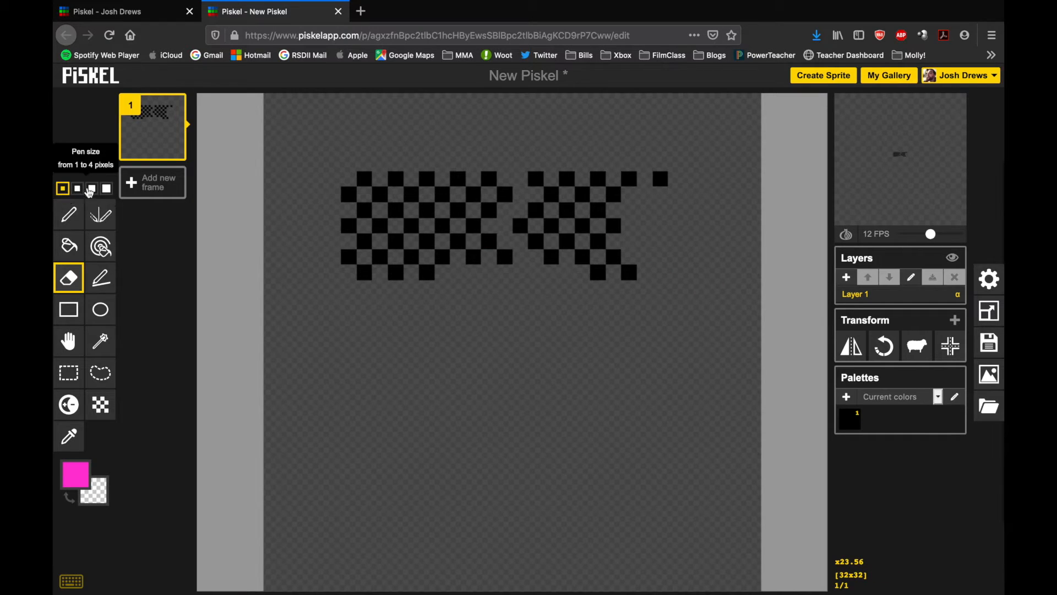
pyautogui.moveTo(349, 267); pyautogui.dragTo(633, 272)
pyautogui.click(662, 177)
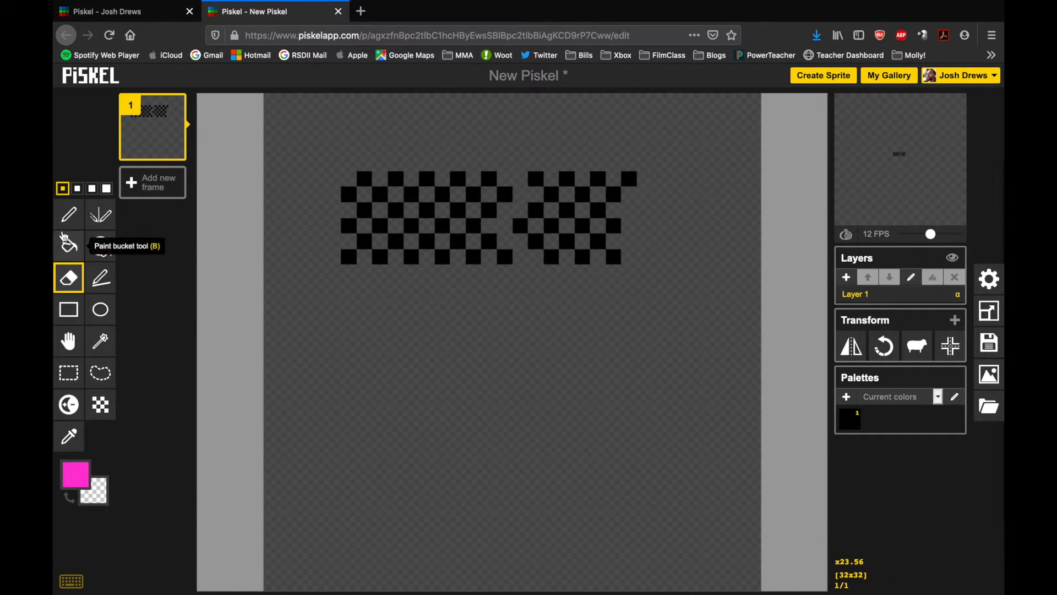
# - Redraw the three erased pixels in the checkerboard's centre with the black Pen tool
pyautogui.click(68, 215)
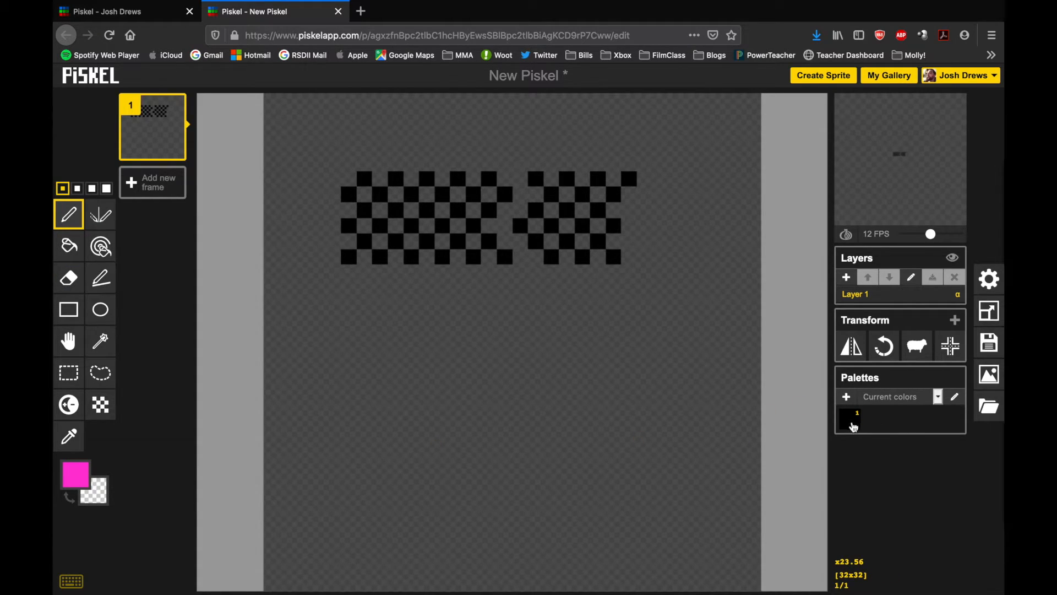
pyautogui.click(854, 426)
pyautogui.click(505, 224)
pyautogui.moveTo(511, 198); pyautogui.dragTo(519, 196)
pyautogui.click(520, 257)
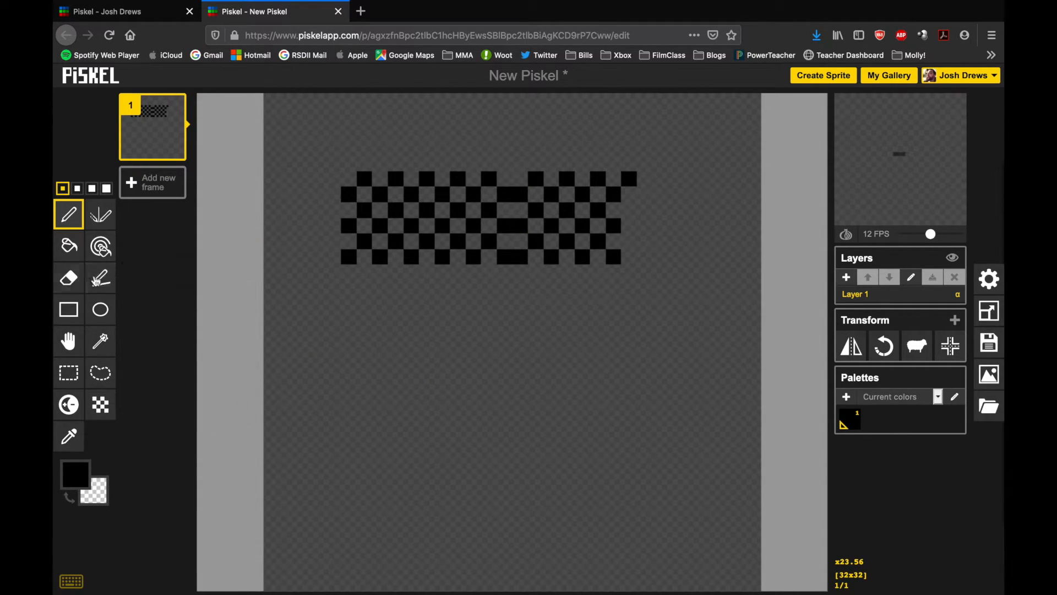
# - Enclose the checkerboard in a black frame of straight one-pixel lines, about 20 by 8 pixels, with the Stroke tool
pyautogui.click(101, 278)
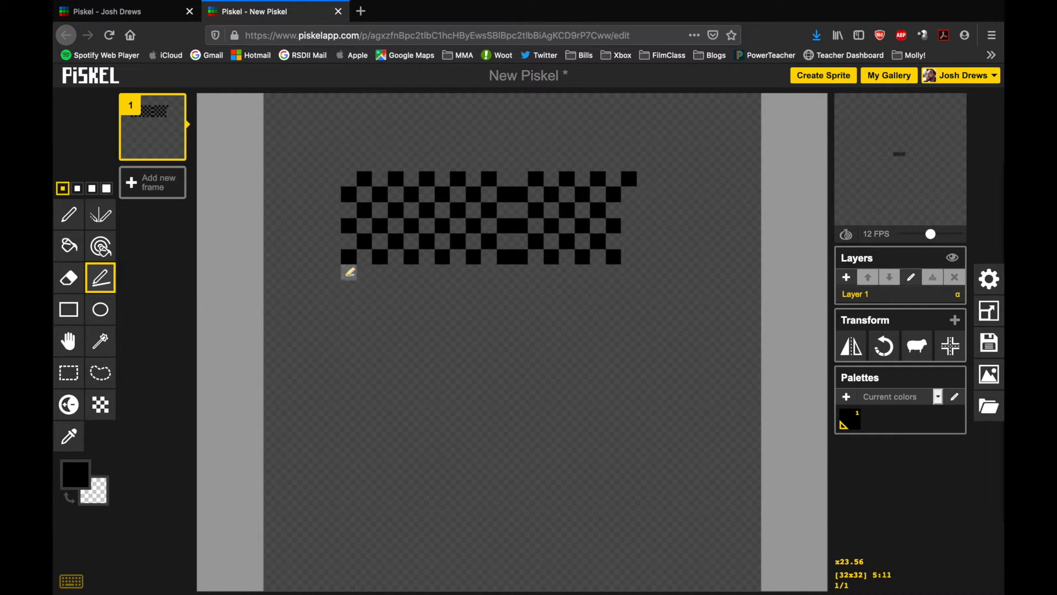
pyautogui.press('super+z')
pyautogui.moveTo(354, 273)
pyautogui.mouseDown()
pyautogui.moveTo(519, 279)
pyautogui.moveTo(638, 266)
pyautogui.moveTo(632, 160)
pyautogui.mouseUp()
pyautogui.moveTo(632, 160); pyautogui.dragTo(343, 165)
pyautogui.click(339, 274)
pyautogui.moveTo(338, 264); pyautogui.dragTo(336, 169)
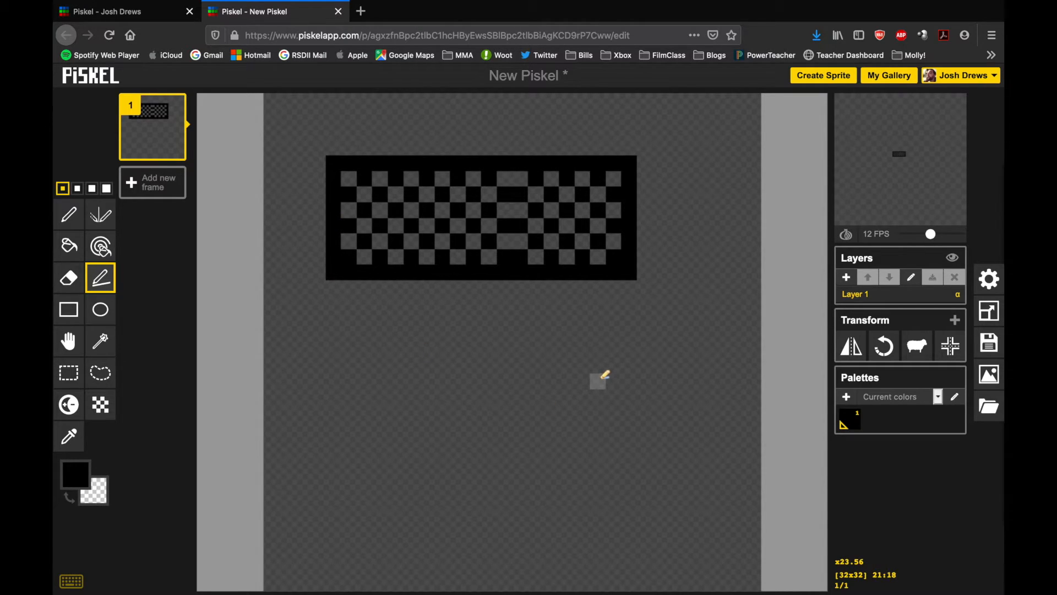
# - Set the primary colour to white #ffffff and try painting all transparent pixels with the same-colour paint tool
pyautogui.click(76, 479)
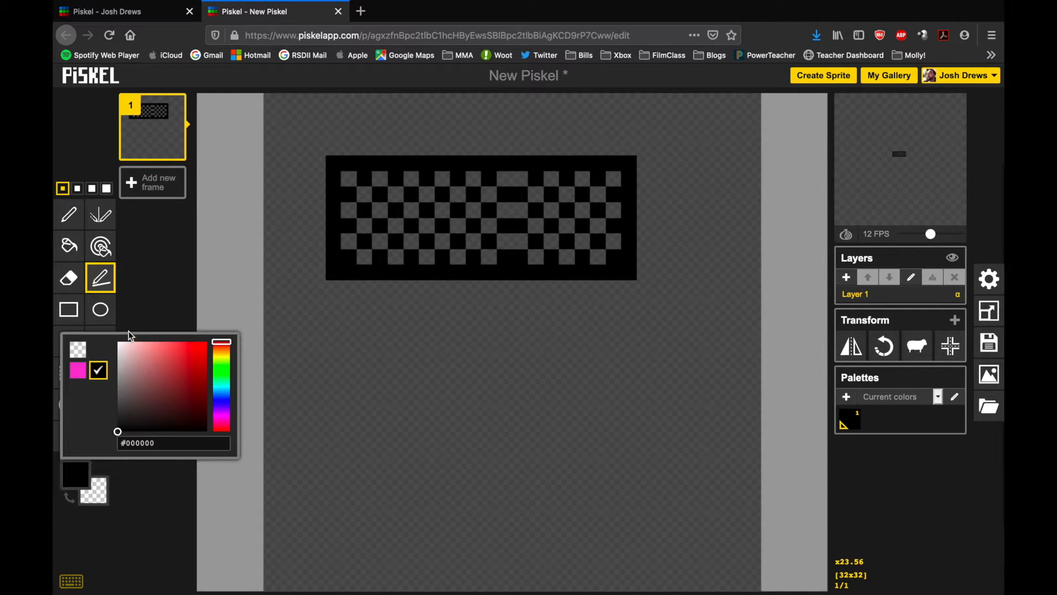
pyautogui.click(118, 342)
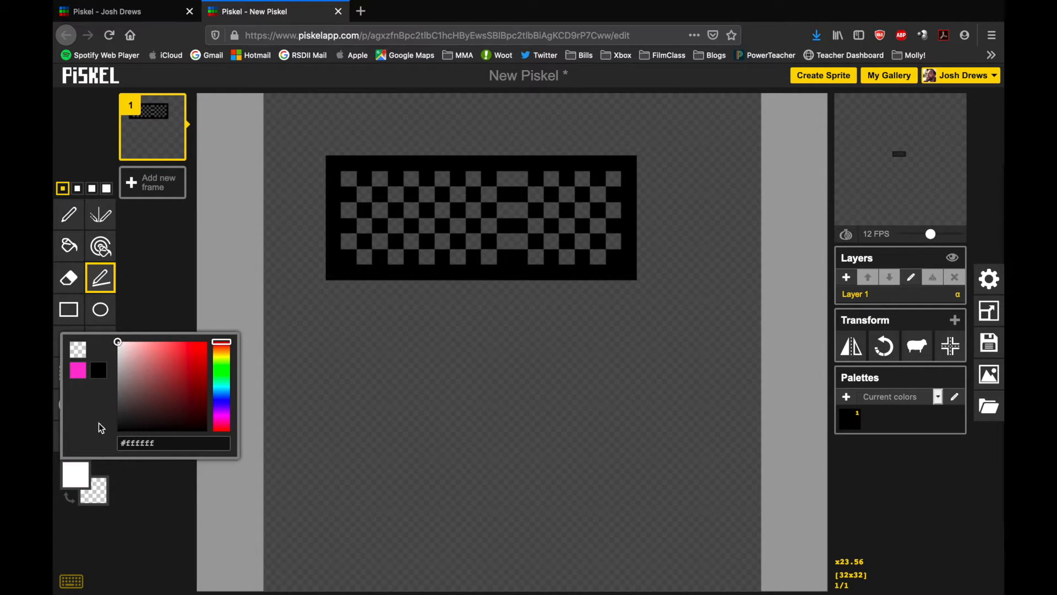
pyautogui.click(100, 247)
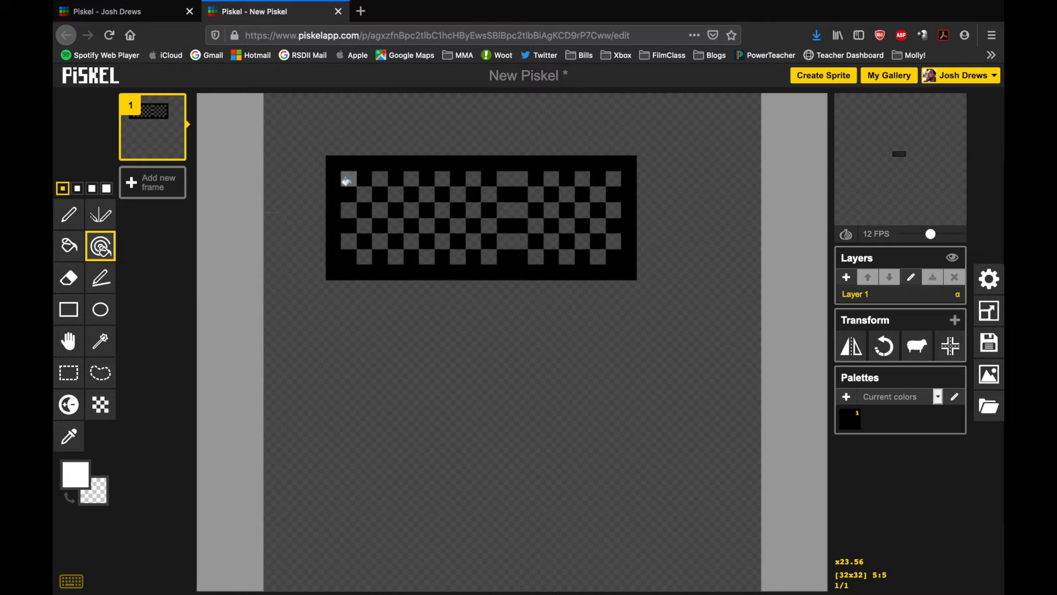
pyautogui.click(348, 180)
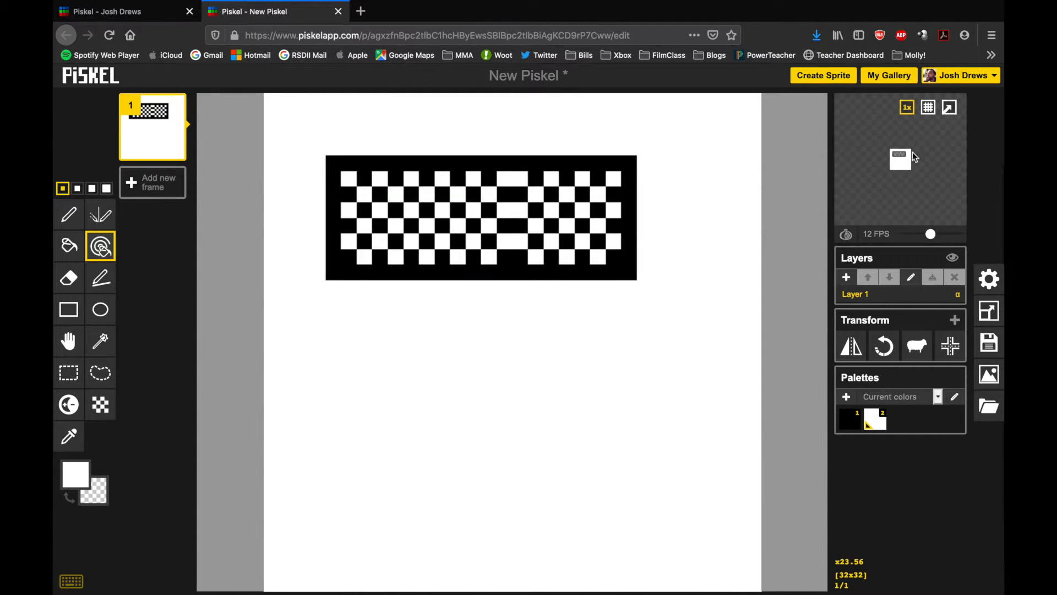
# - Switch the animation preview to full size and undo the white fill
pyautogui.moveTo(912, 108)
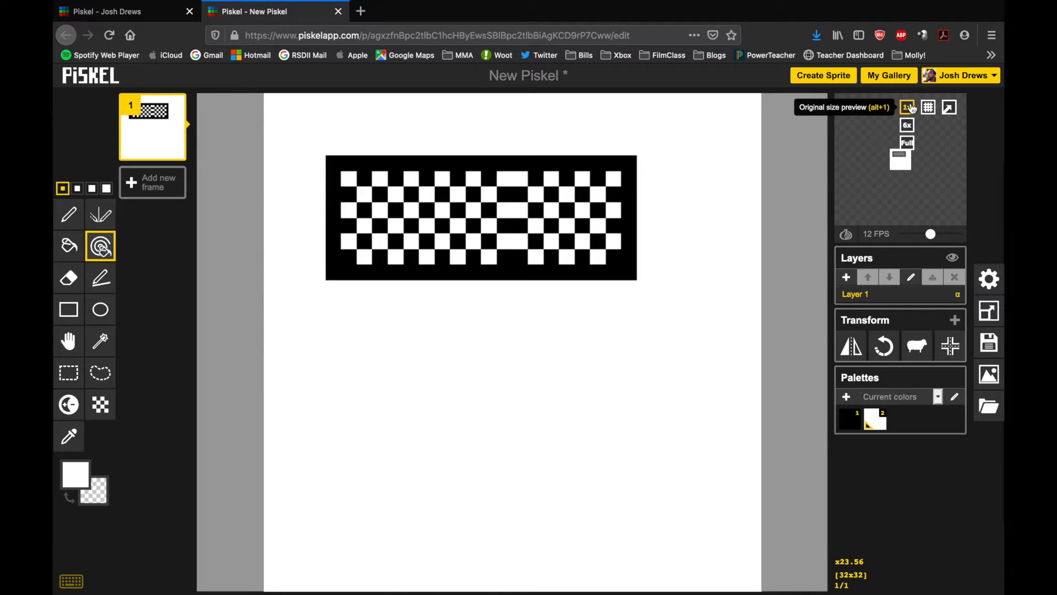
pyautogui.click(908, 143)
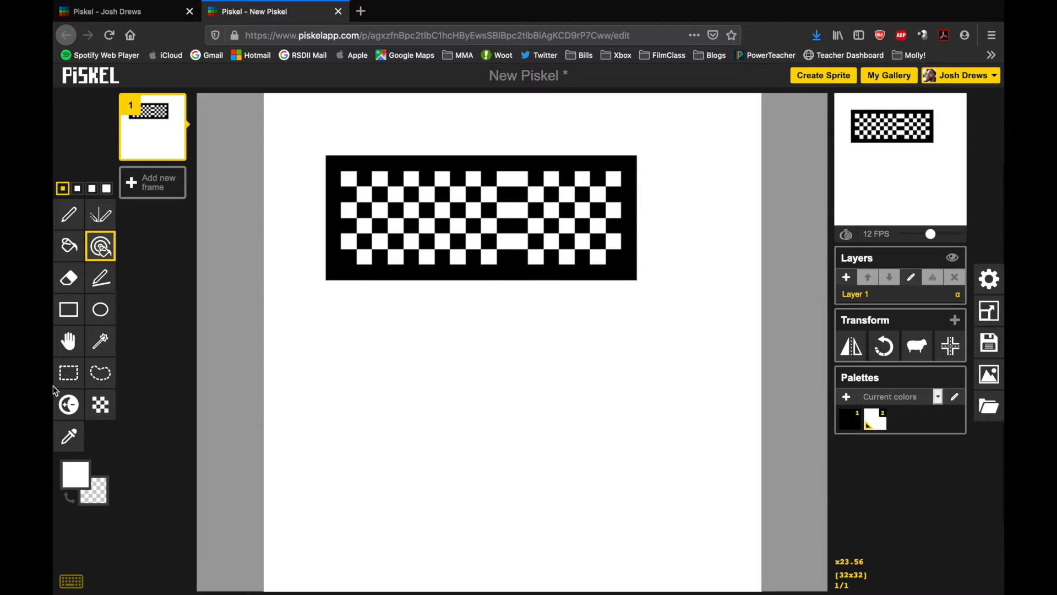
pyautogui.press('super+z')
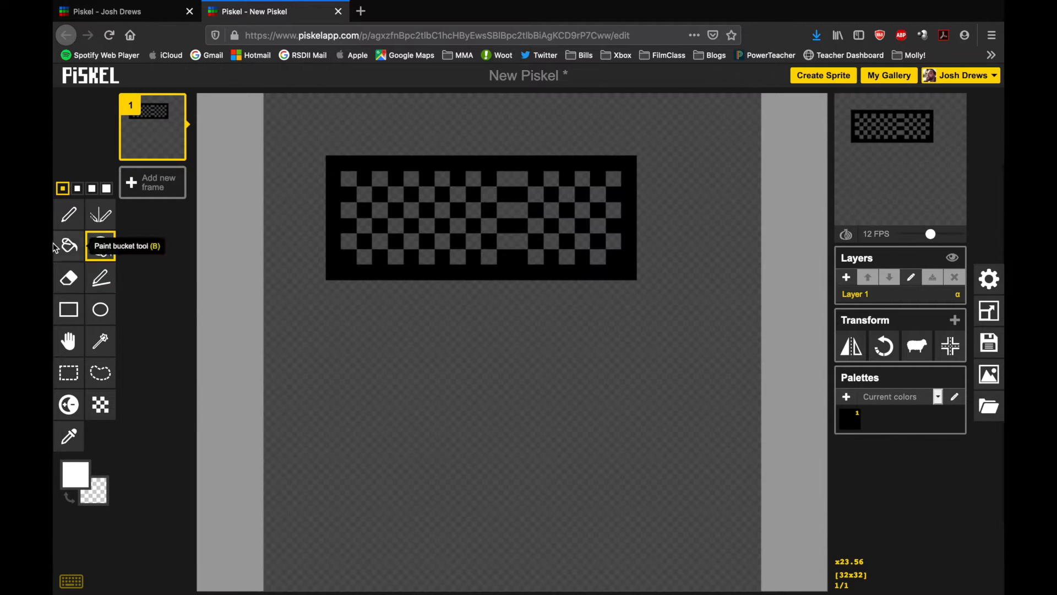
# - Draw a black rectangle of about 20 by 13 pixels directly below the framed checkerboard with the Rectangle tool
pyautogui.click(72, 314)
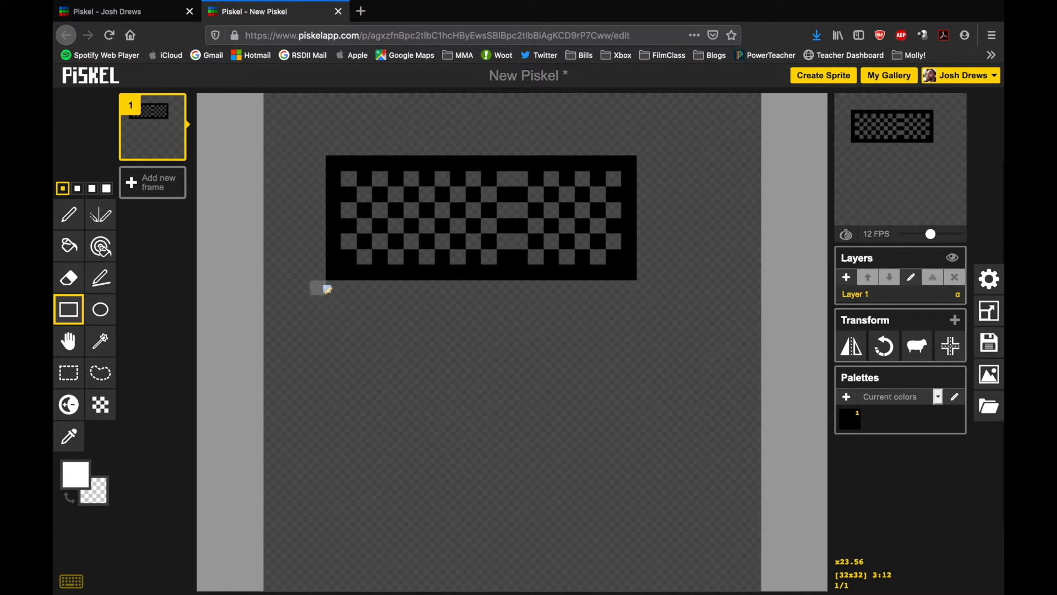
pyautogui.click(78, 483)
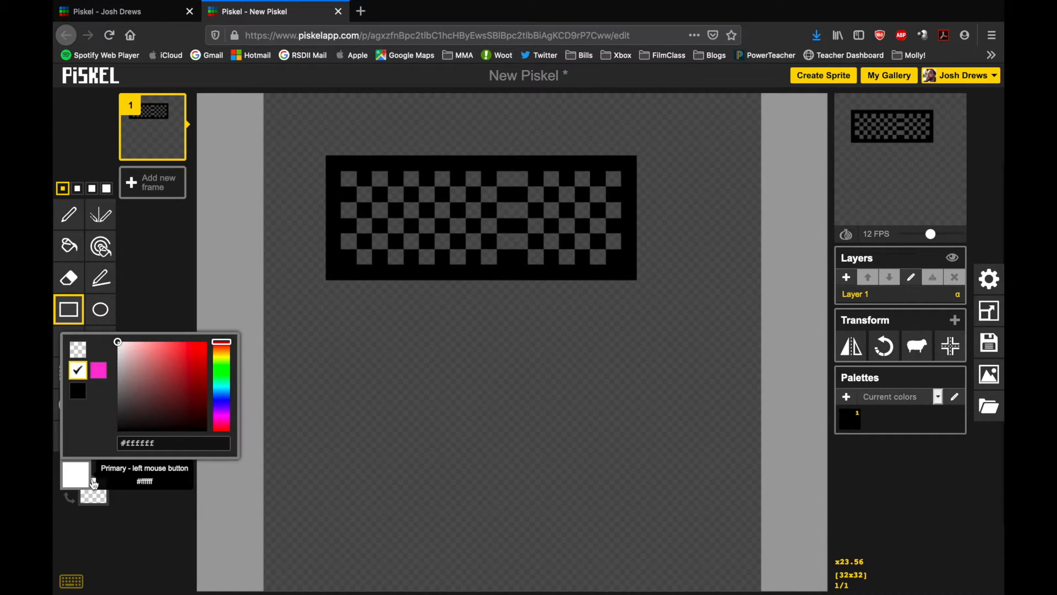
pyautogui.click(852, 427)
pyautogui.moveTo(334, 288)
pyautogui.mouseDown()
pyautogui.moveTo(531, 429)
pyautogui.moveTo(632, 479)
pyautogui.moveTo(627, 468)
pyautogui.mouseUp()
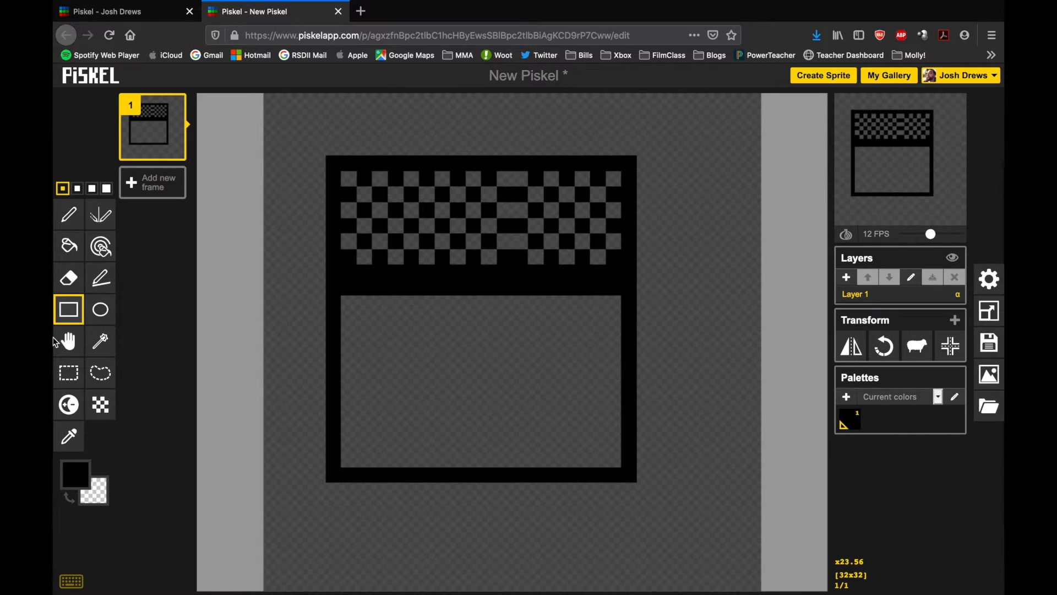
# - Draw a wide black ellipse inside the lower rectangle and erase the three pixels at its left end
pyautogui.click(100, 310)
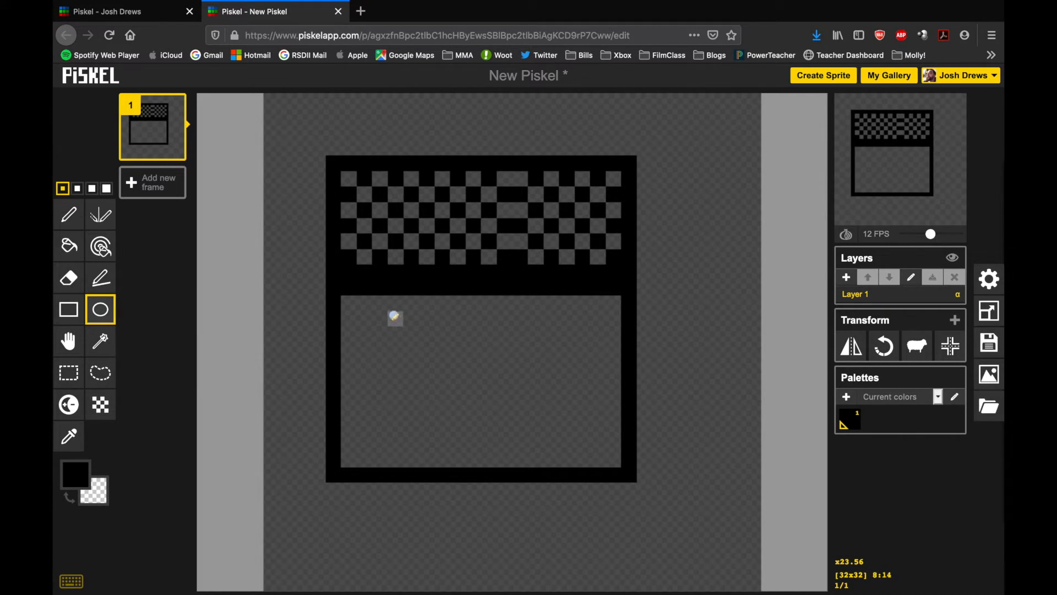
pyautogui.moveTo(359, 300)
pyautogui.mouseDown()
pyautogui.moveTo(507, 408)
pyautogui.moveTo(597, 450)
pyautogui.moveTo(626, 449)
pyautogui.mouseUp()
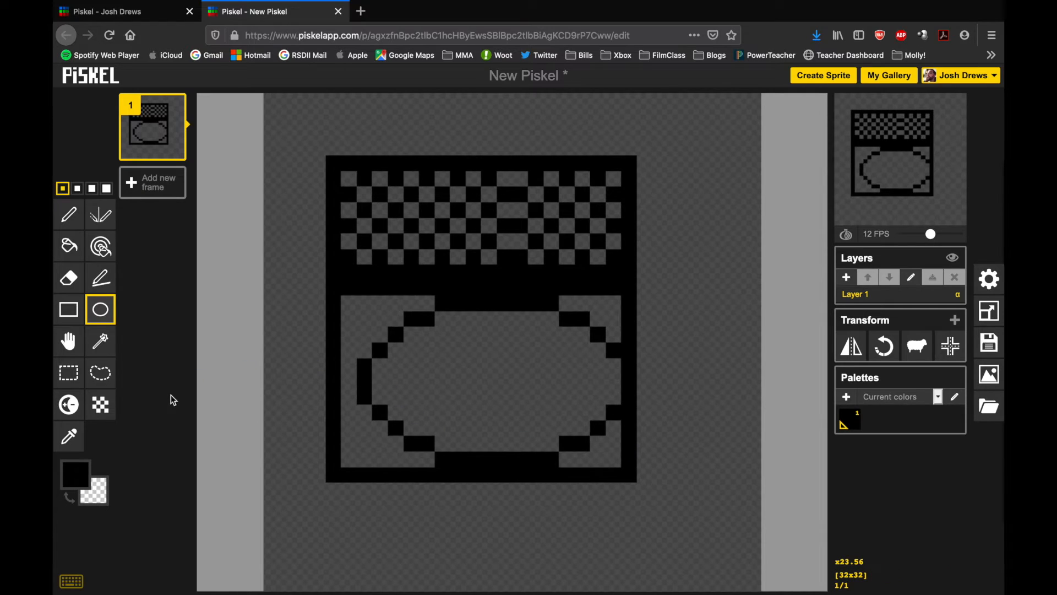
pyautogui.click(68, 278)
pyautogui.moveTo(365, 366); pyautogui.dragTo(367, 382)
pyautogui.click(365, 396)
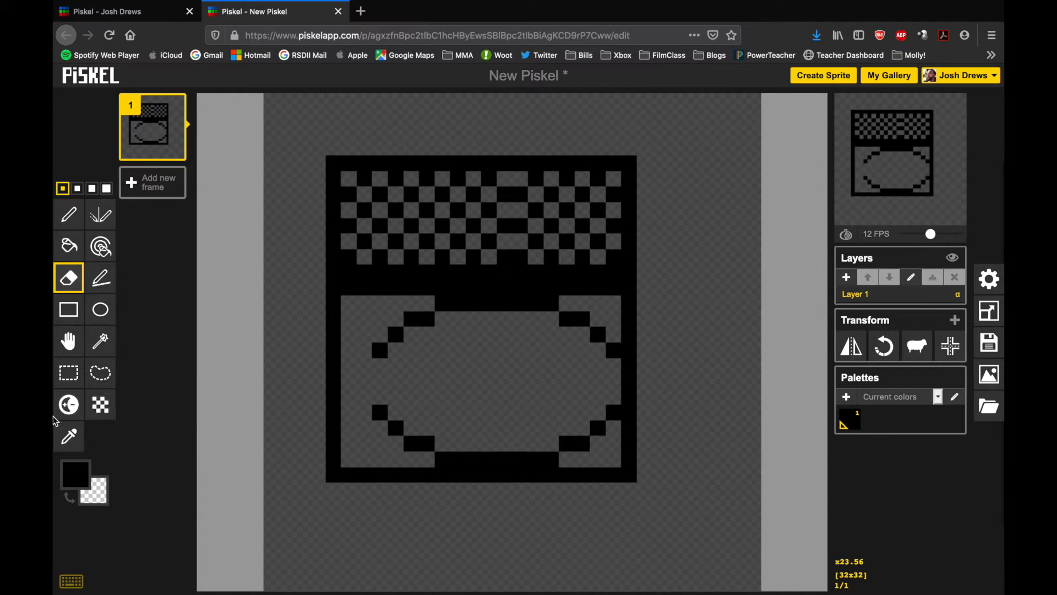
# - Undo the ellipse in the lower rectangle and shift the whole drawing two pixels right and two pixels down with the Move tool
pyautogui.press('super+z')
pyautogui.press('super+z')
pyautogui.press('super+z')
pyautogui.press('super+z')
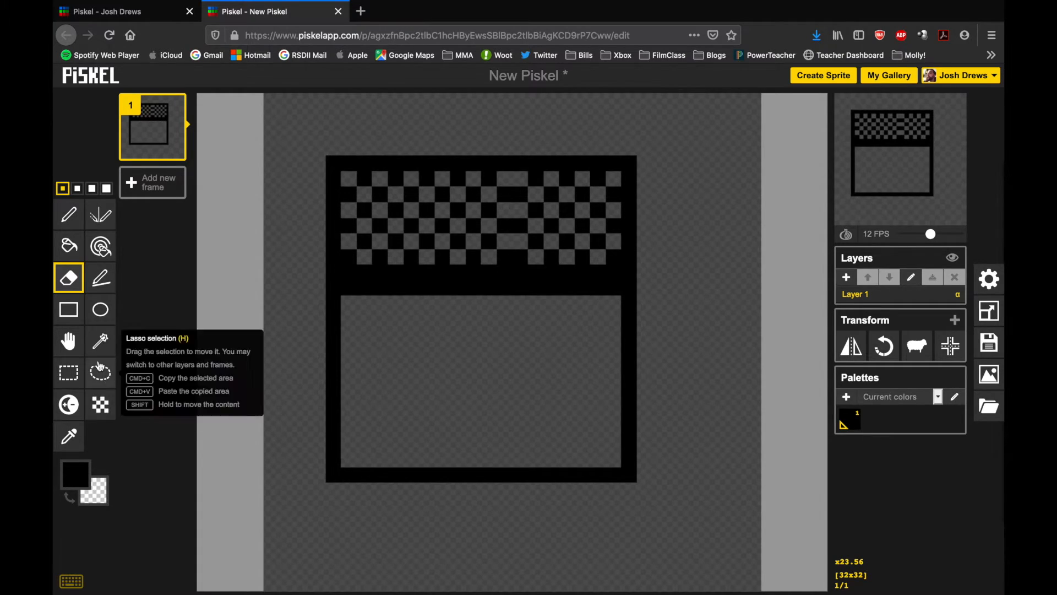
pyautogui.click(68, 341)
pyautogui.moveTo(457, 220); pyautogui.dragTo(497, 264)
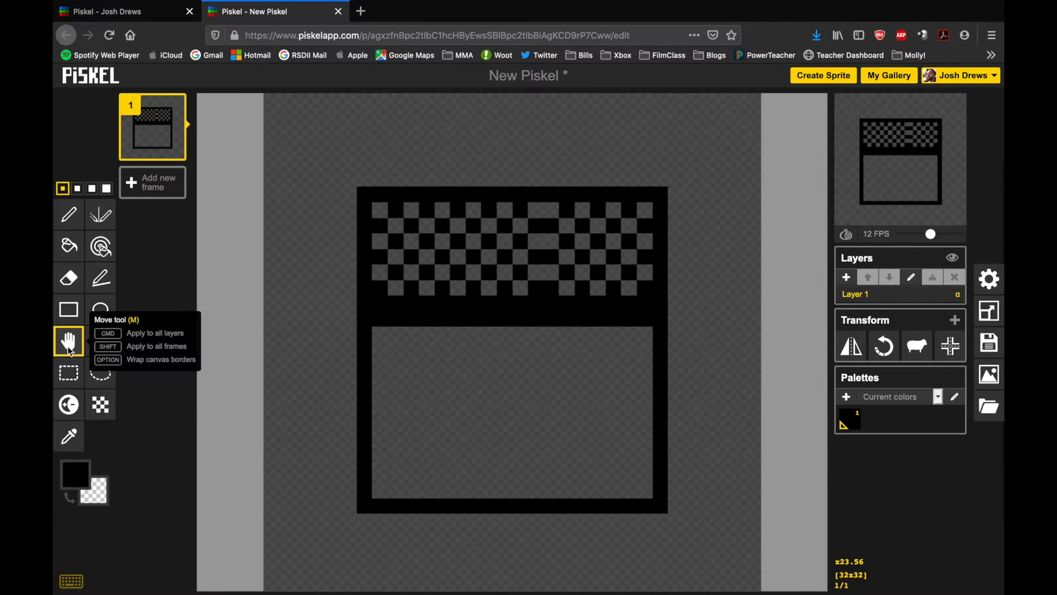
# - Try lightening a strip of the black band directly below the checkerboard with the Lighten tool and undo it
pyautogui.click(80, 410)
pyautogui.moveTo(386, 301); pyautogui.dragTo(484, 305)
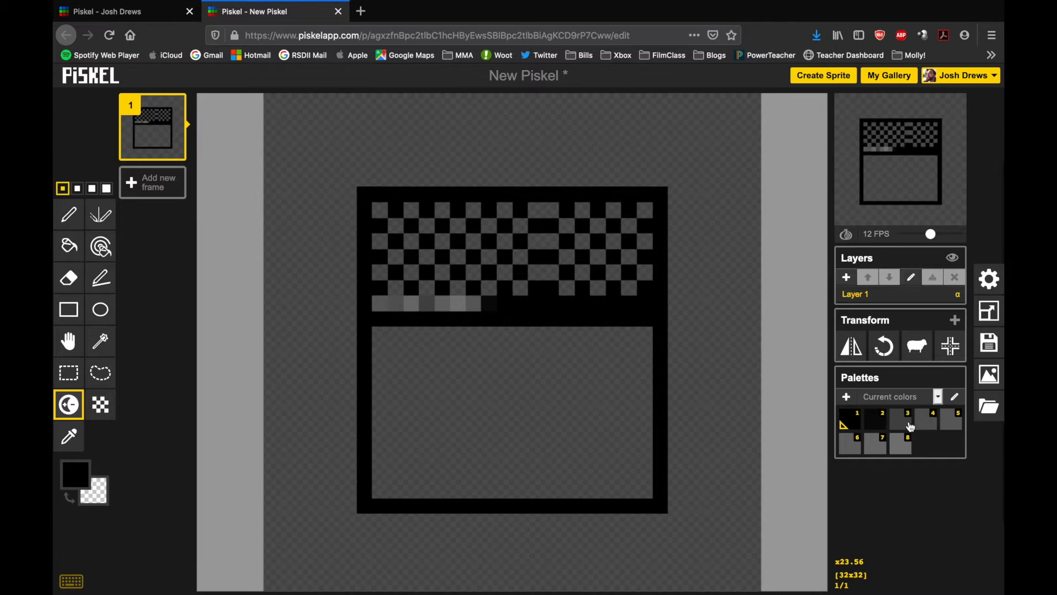
pyautogui.hotkey('ctrl', 'z')
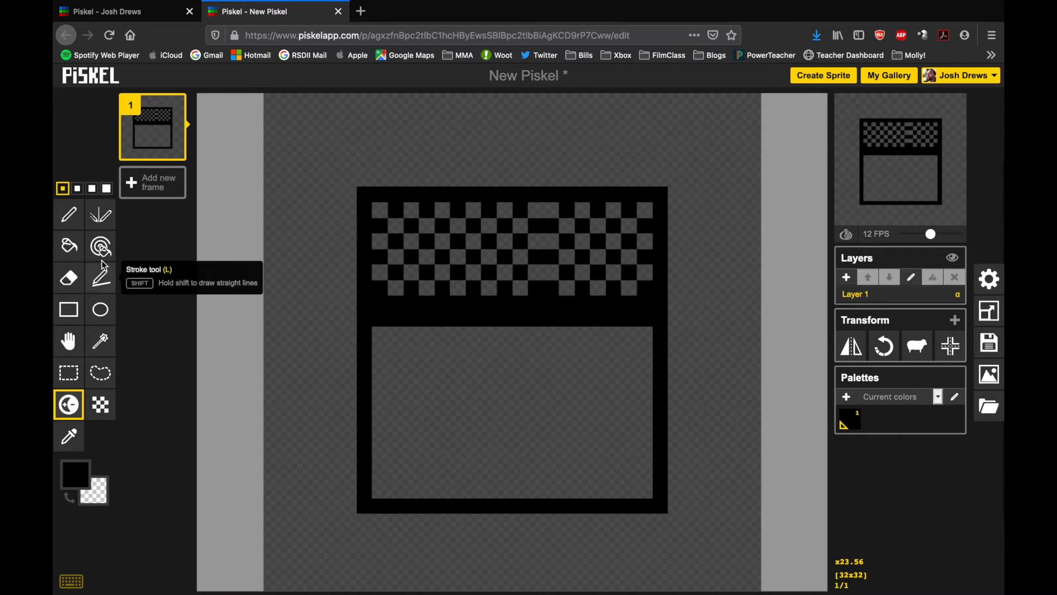
# - Set the primary colour to white and paint all transparent pixels with the same-colour paint tool
pyautogui.click(81, 251)
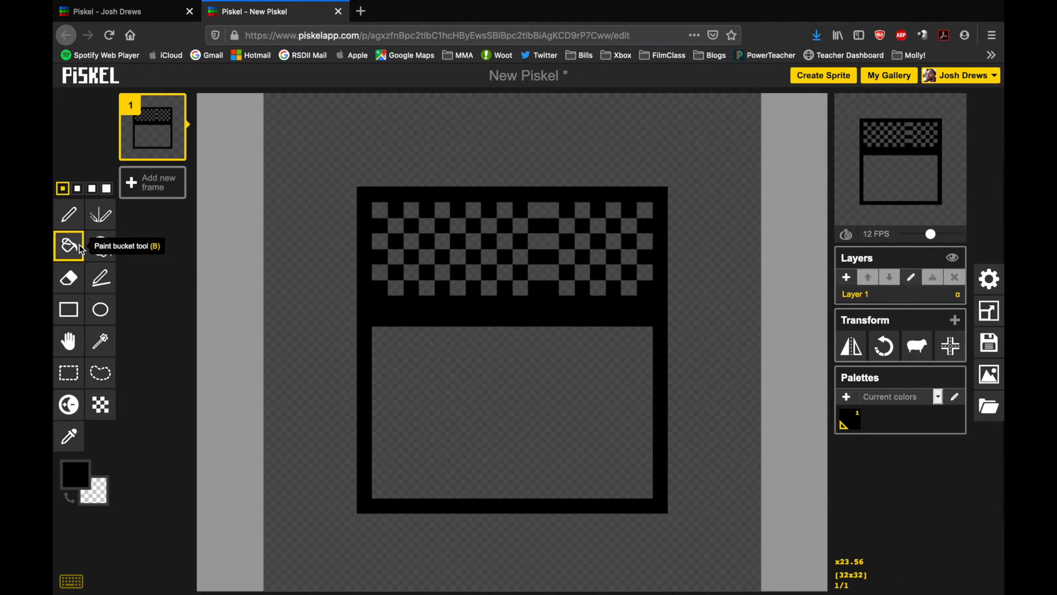
pyautogui.click(101, 247)
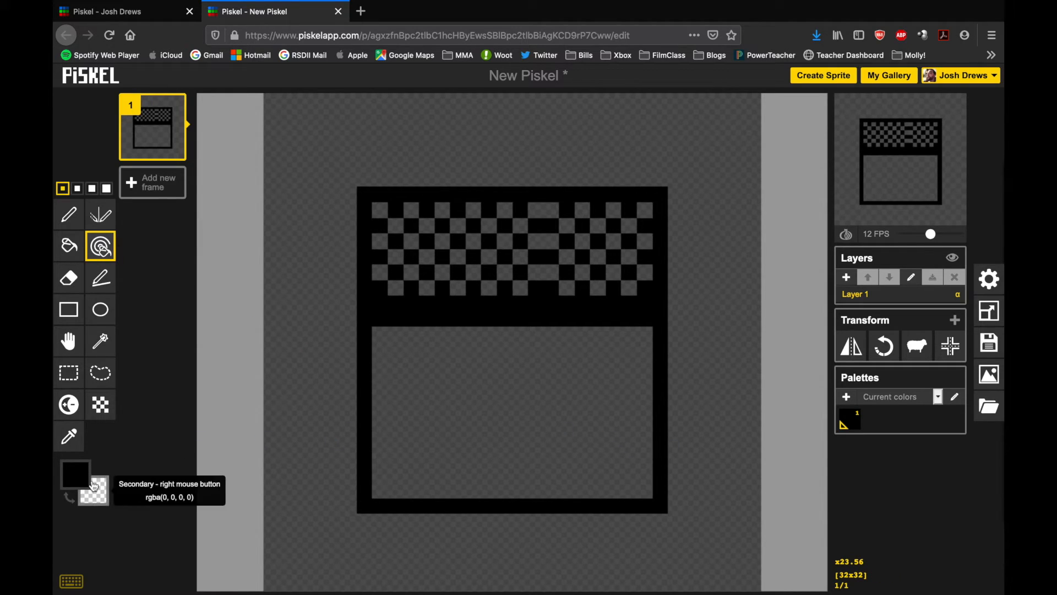
pyautogui.click(76, 474)
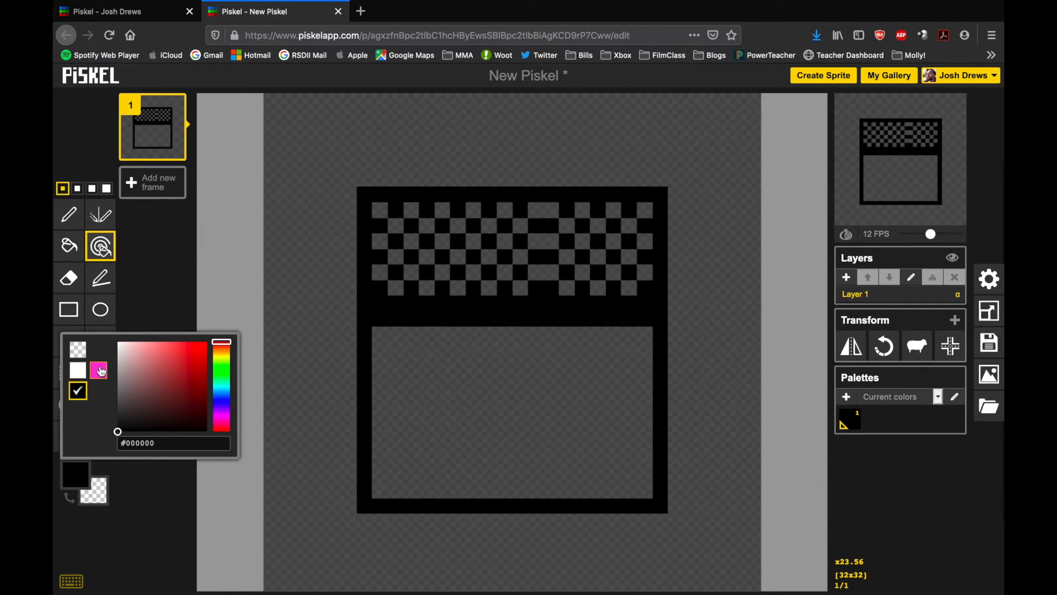
pyautogui.click(83, 376)
pyautogui.click(469, 404)
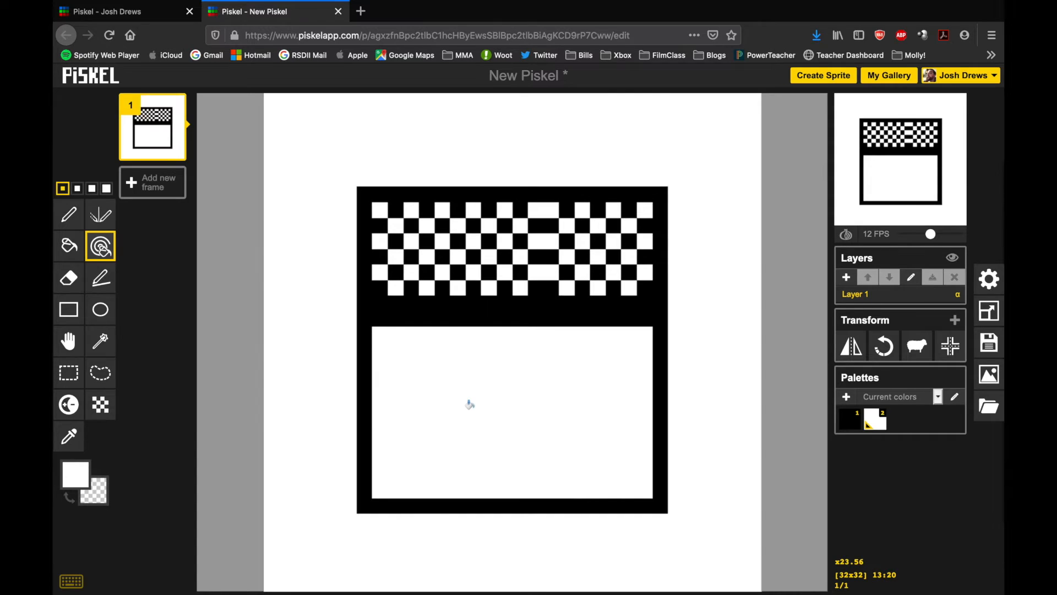
# - Add a blank second frame, watch the animation preview, and delete the blank frame again
pyautogui.moveTo(171, 121)
pyautogui.click(157, 187)
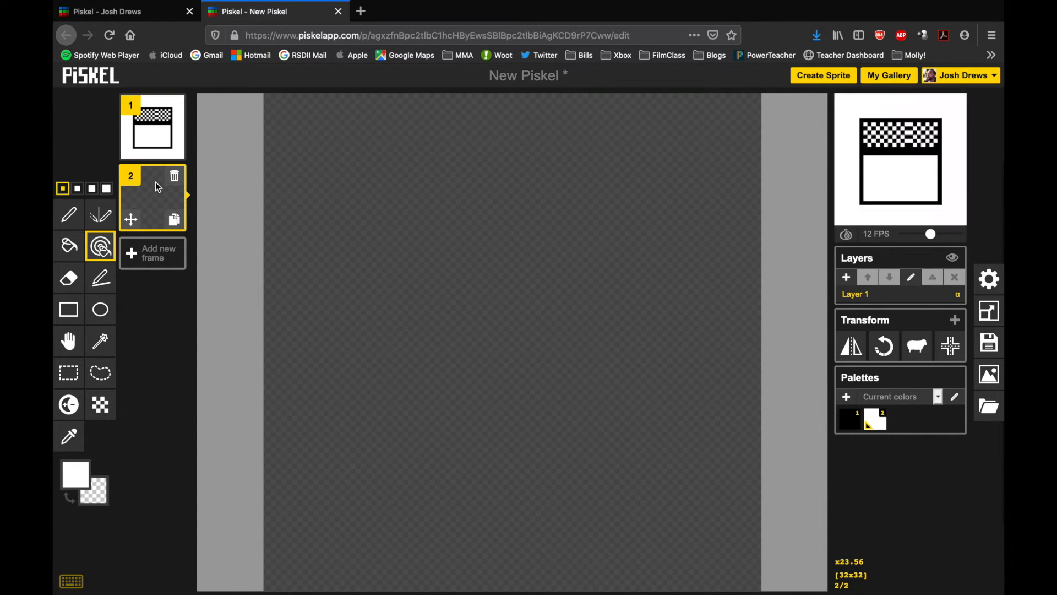
pyautogui.moveTo(943, 176)
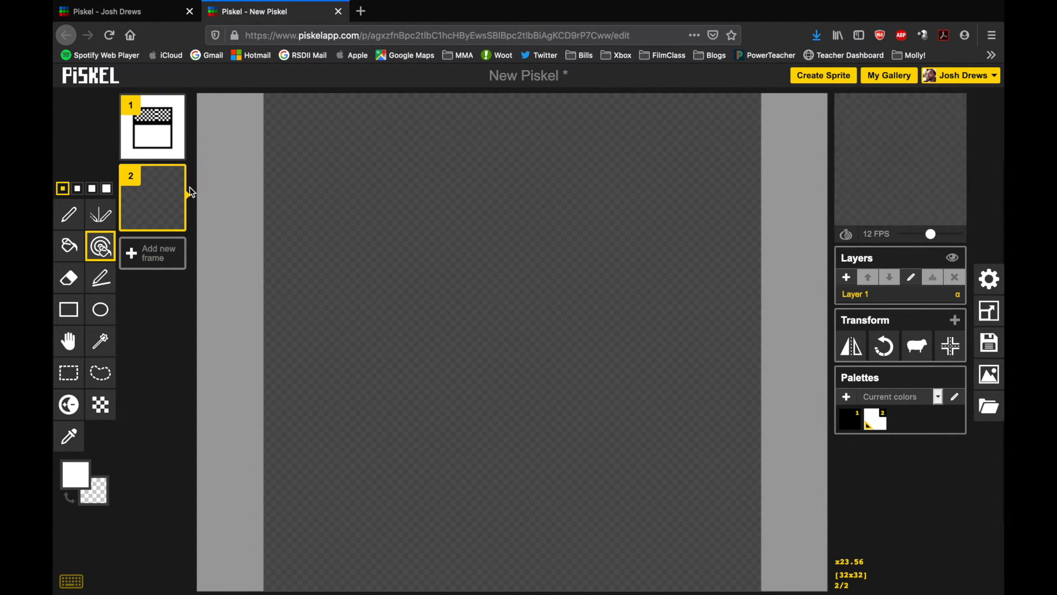
pyautogui.moveTo(162, 149)
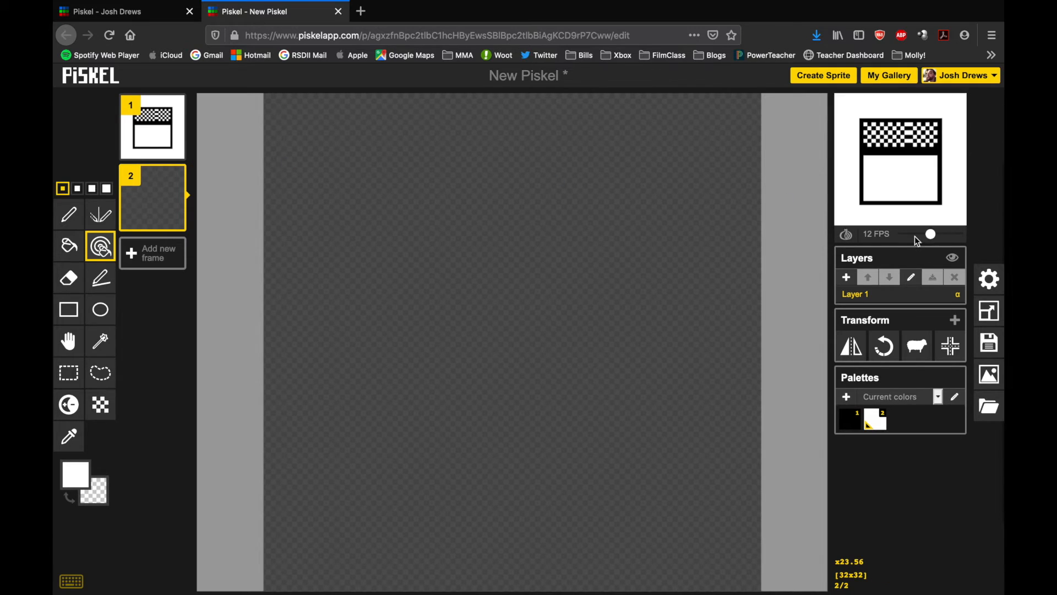
pyautogui.moveTo(174, 218)
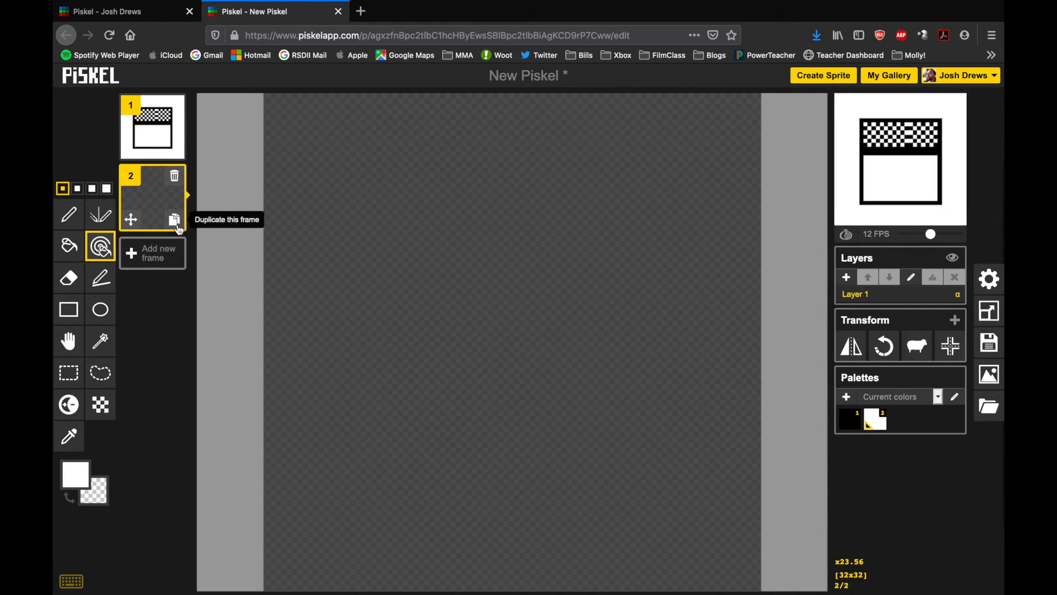
pyautogui.click(175, 177)
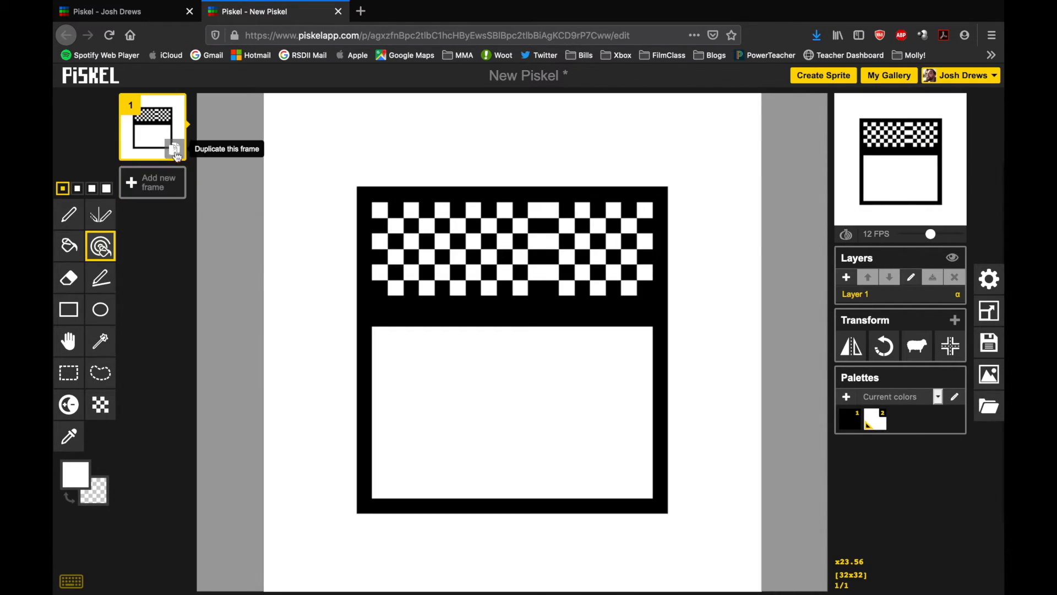
# - Duplicate frame 1 and recolour all black pixels in the copy to light grey #c9c4c4
pyautogui.click(176, 153)
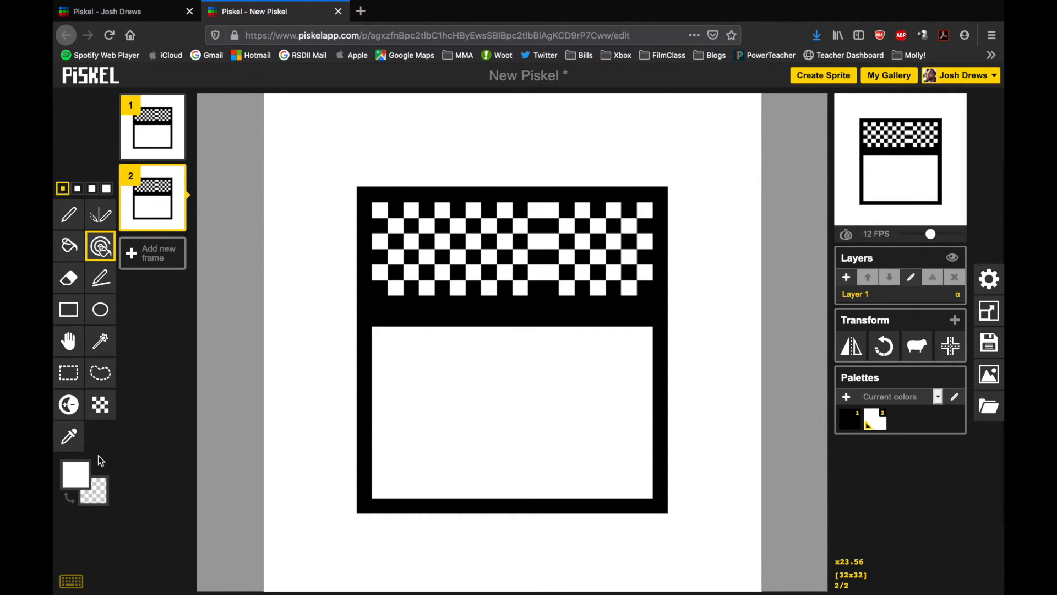
pyautogui.click(77, 478)
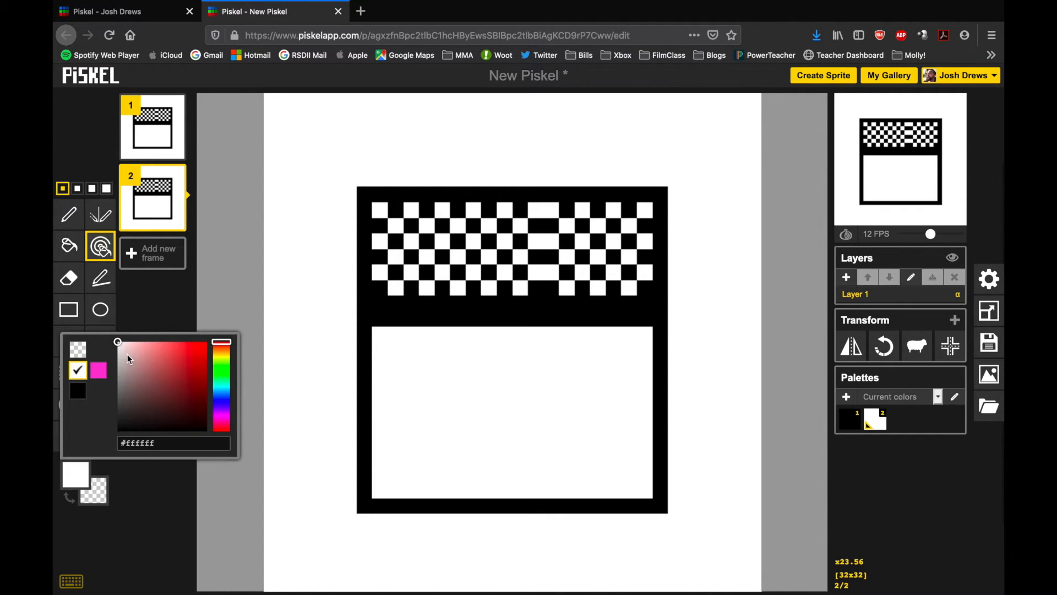
pyautogui.click(120, 362)
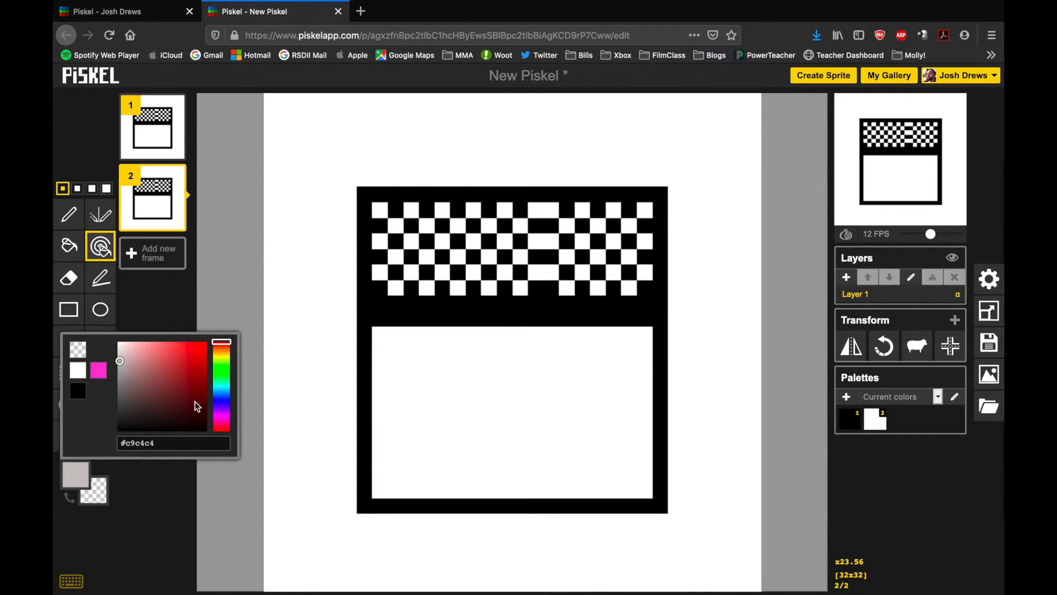
pyautogui.click(163, 285)
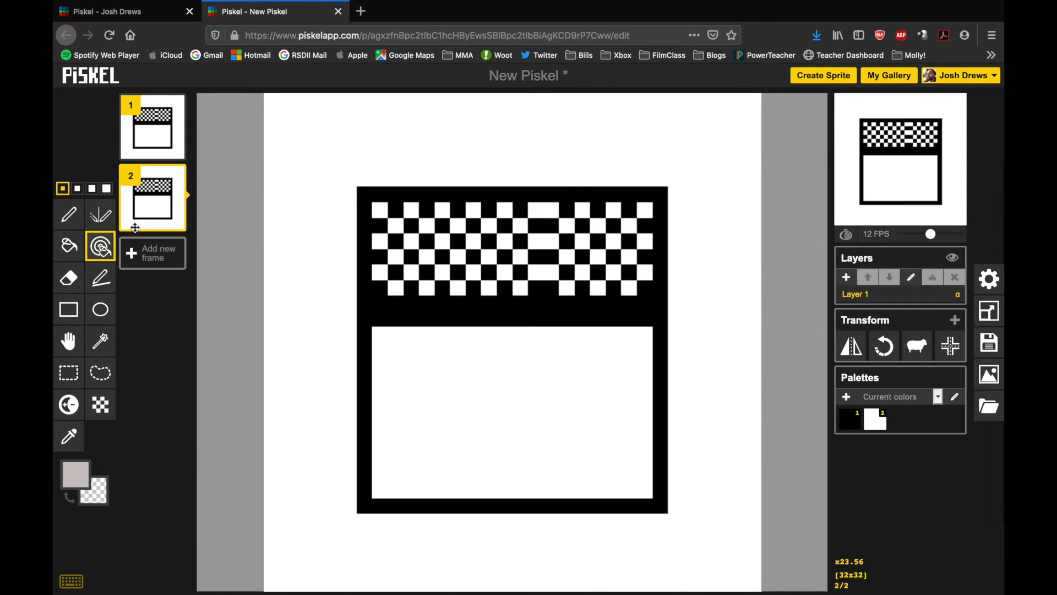
pyautogui.click(387, 318)
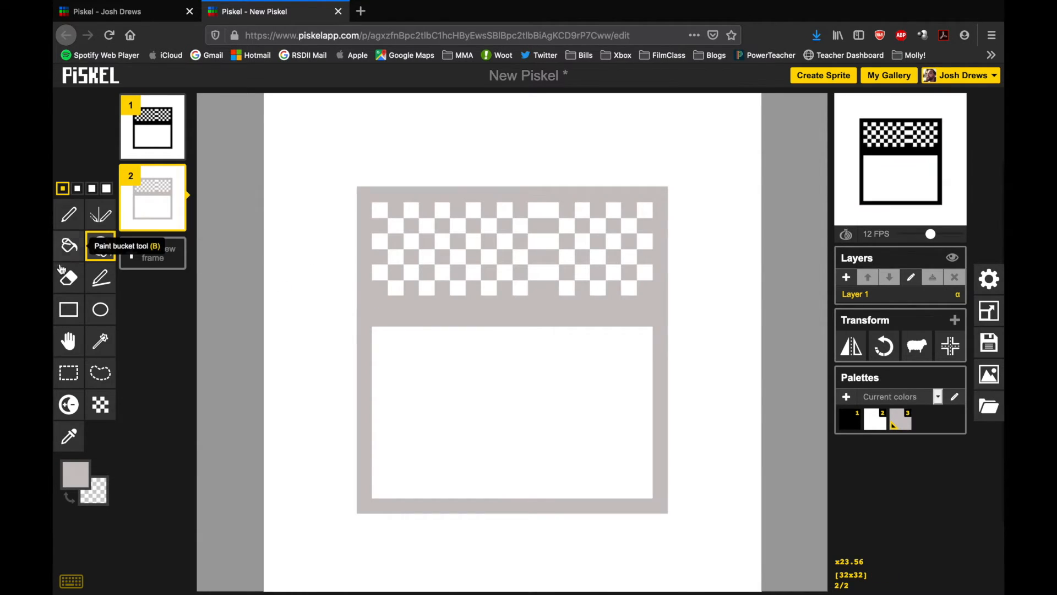
# - Recolour all white pixels of frame 2 to black with the same-colour paint tool
pyautogui.click(82, 472)
pyautogui.click(98, 390)
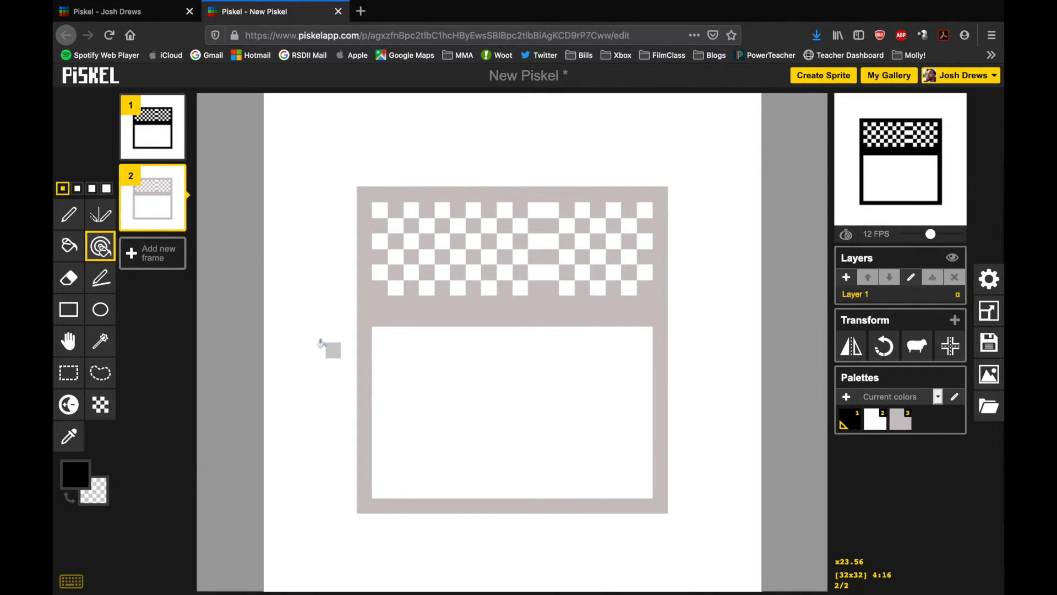
pyautogui.click(320, 343)
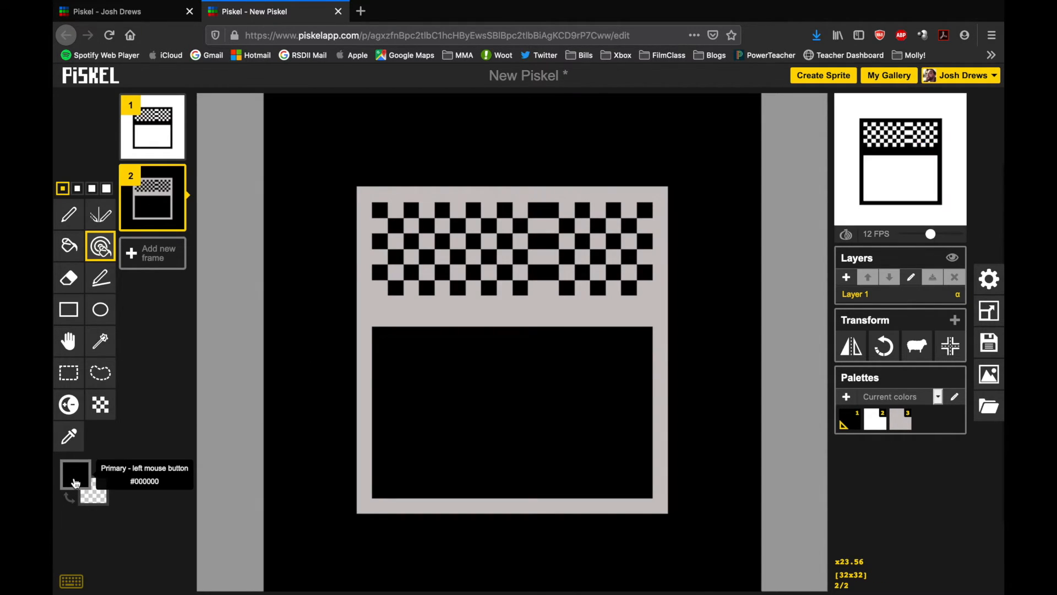
# - Recolour the grey pixels of frame 2 to white and slow the animation preview to 2 FPS
pyautogui.click(76, 482)
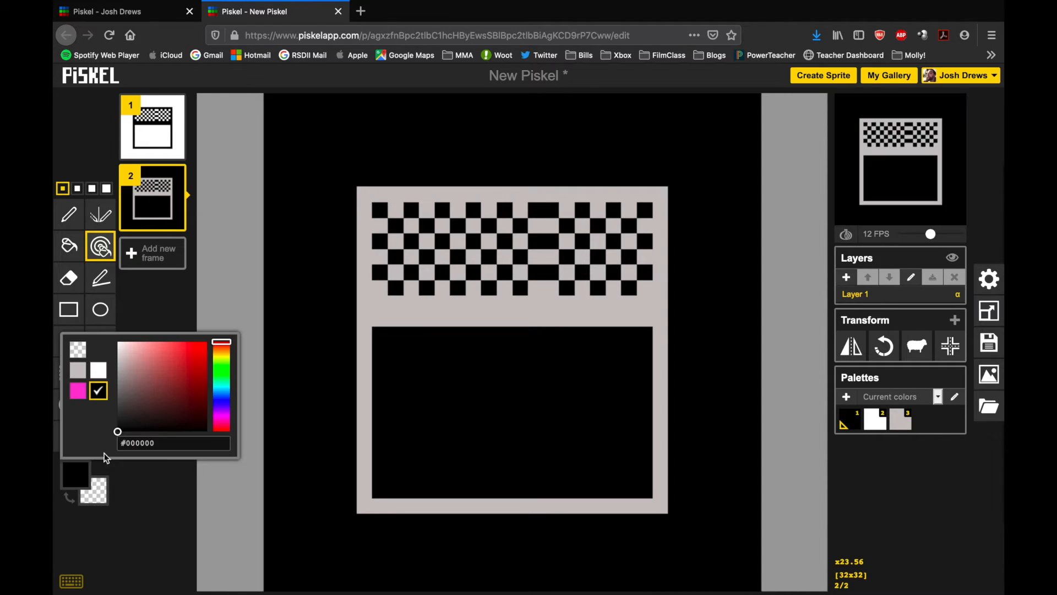
pyautogui.click(96, 378)
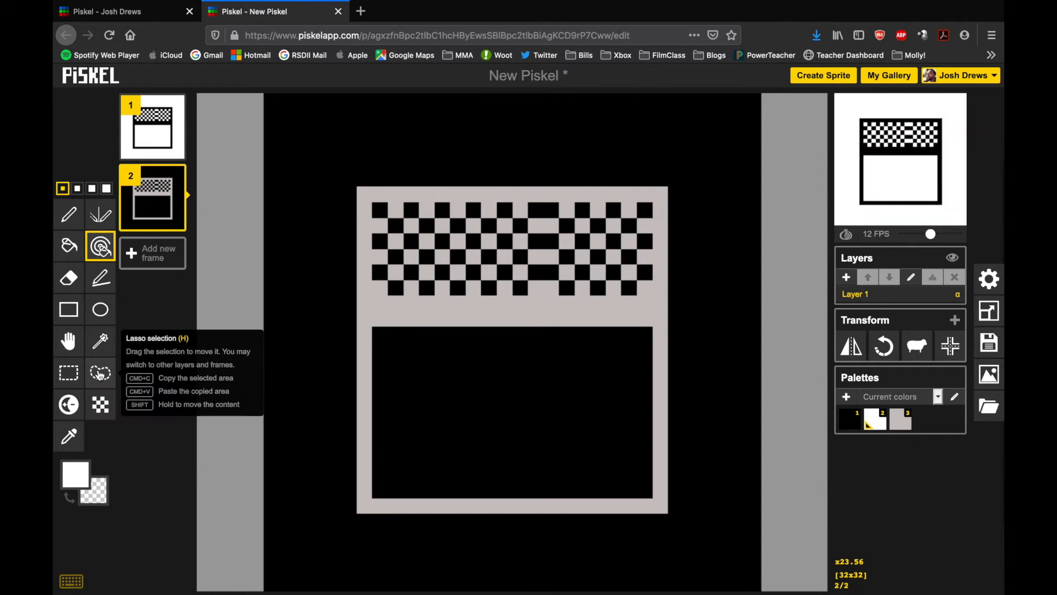
pyautogui.click(377, 312)
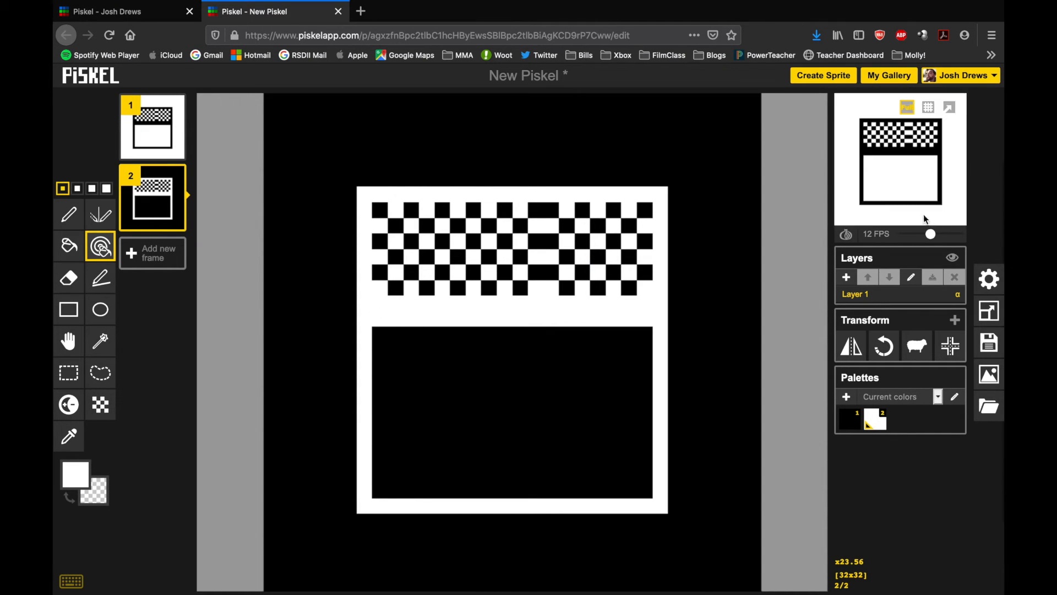
pyautogui.moveTo(933, 237); pyautogui.dragTo(907, 234)
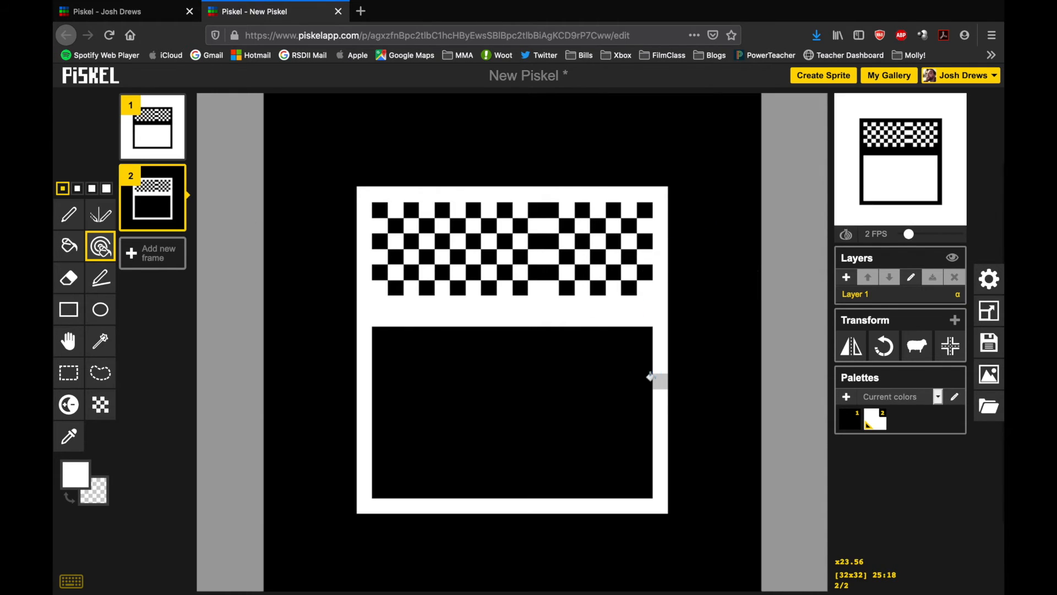
# - Title the sprite "B&W Example" and save it to the online gallery
pyautogui.click(990, 347)
pyautogui.click(901, 215)
pyautogui.write('B&W')
pyautogui.press('BackSpace')
pyautogui.press('BackSpace')
pyautogui.press('BackSpace')
pyautogui.press('BackSpace')
pyautogui.press('BackSpace')
pyautogui.press('BackSpace')
pyautogui.press('BackSpace')
pyautogui.press('BackSpace')
pyautogui.press('BackSpace')
pyautogui.press('BackSpace')
pyautogui.press('BackSpace')
pyautogui.press('BackSpace')
pyautogui.press('BackSpace')
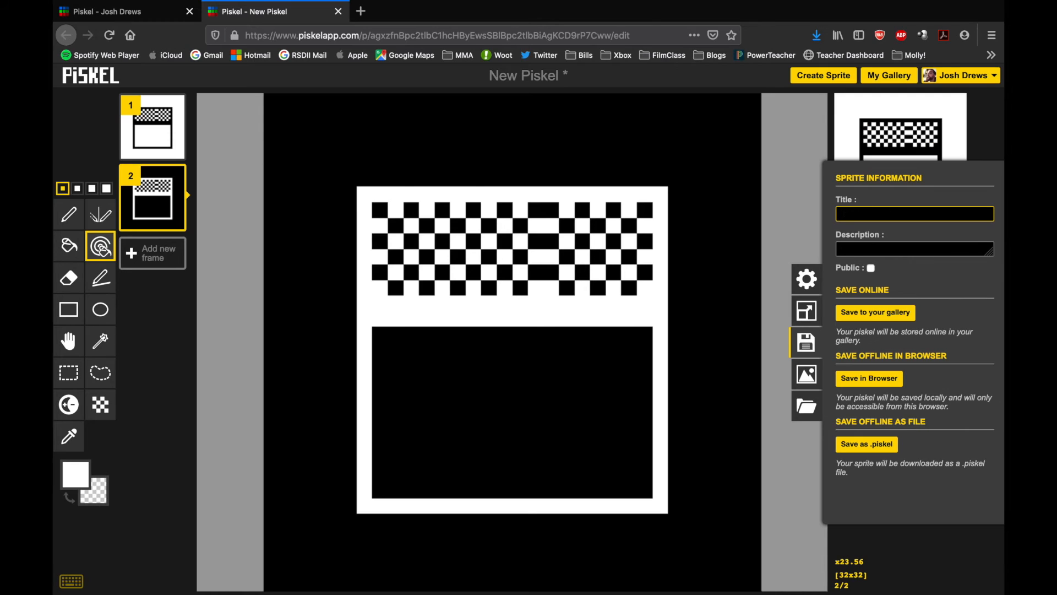
pyautogui.write('B&W Example')
pyautogui.click(878, 313)
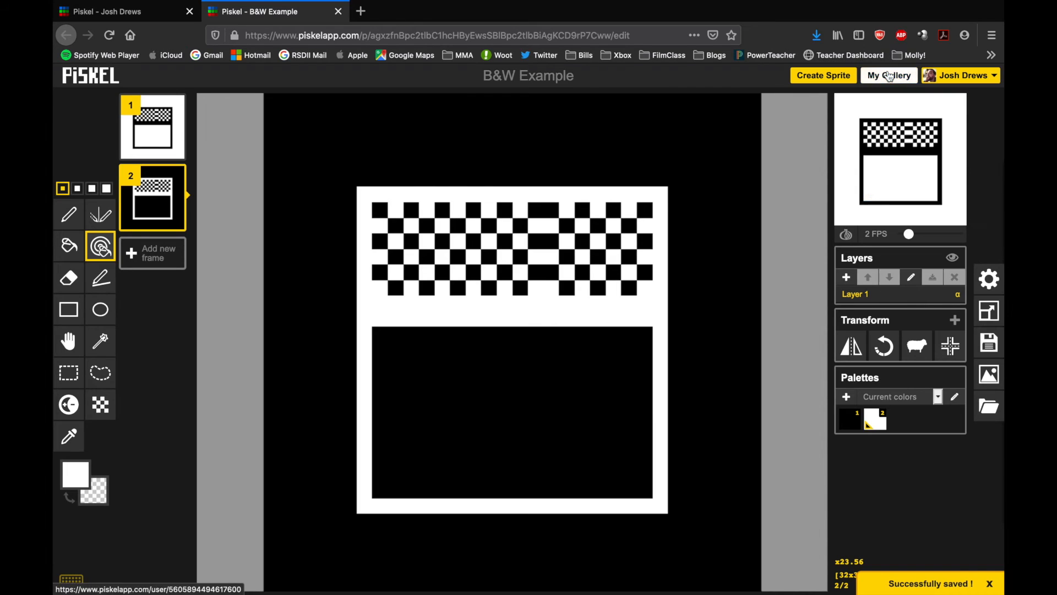
# - View the saved sprite in the personal gallery and return to the sprite editor
pyautogui.click(890, 76)
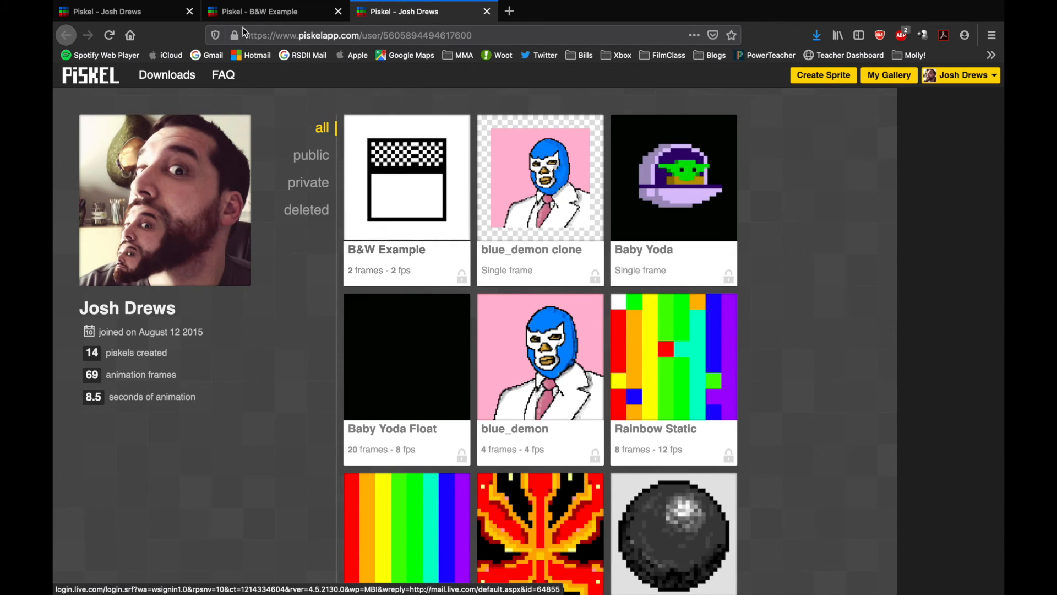
pyautogui.click(255, 12)
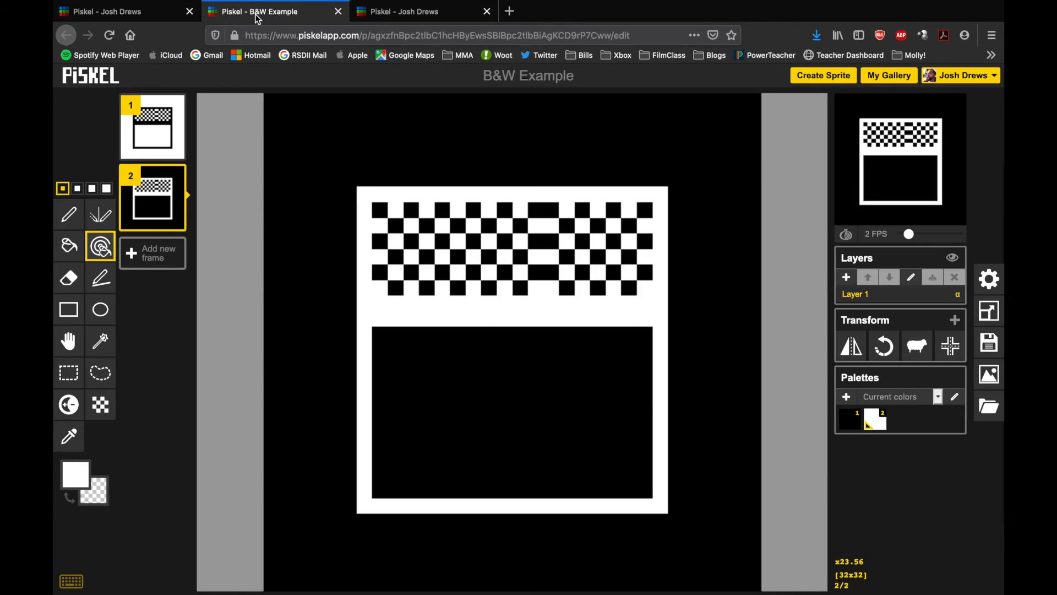
# - Export the sprite as a looping animated GIF at 480 x 480 and save B&W Example.gif to disk
pyautogui.click(991, 378)
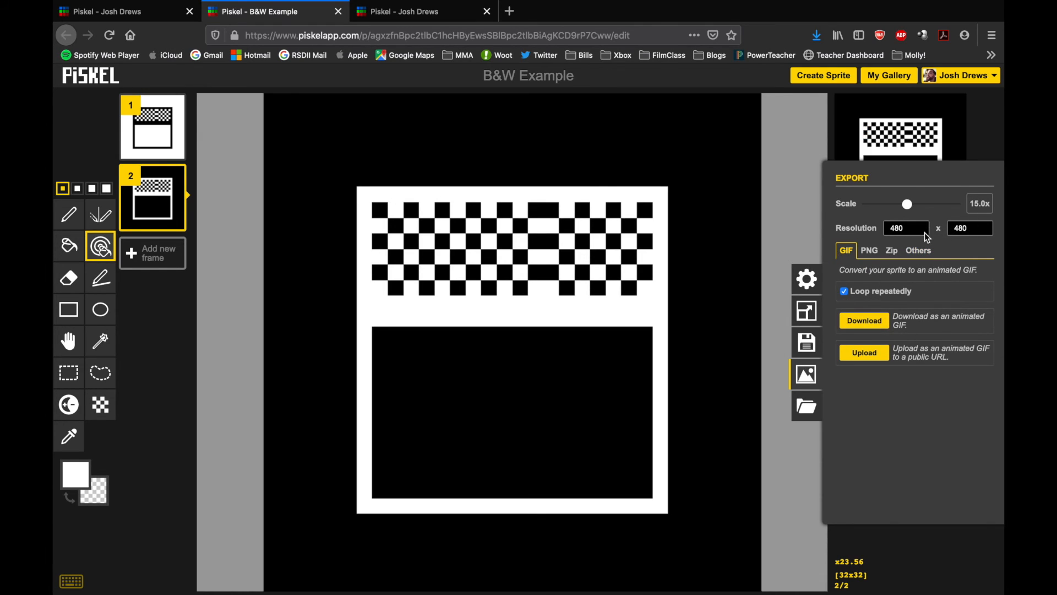
pyautogui.click(867, 321)
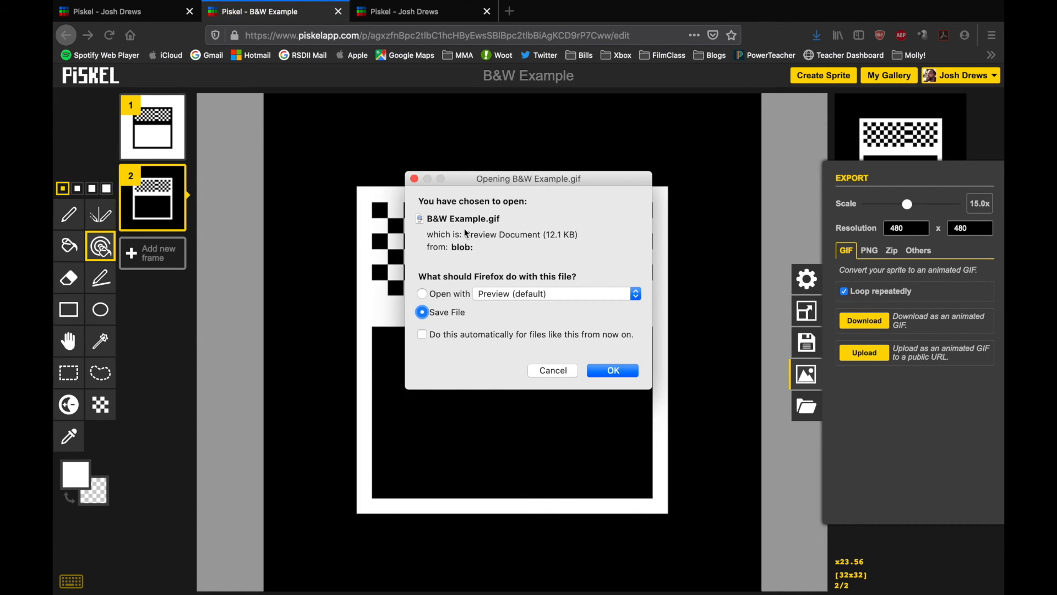
pyautogui.click(606, 377)
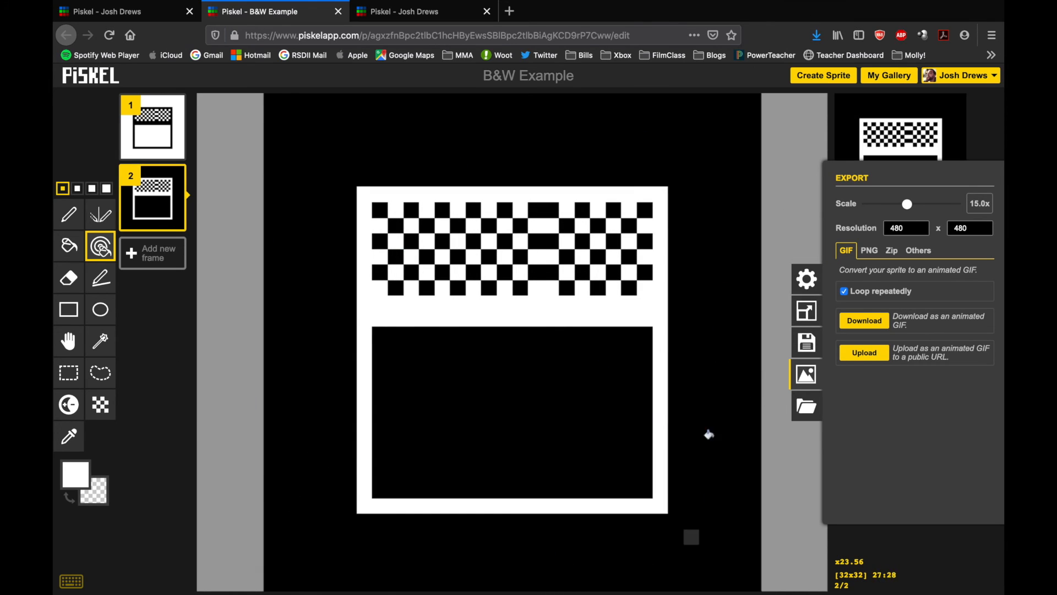
pyautogui.click(993, 150)
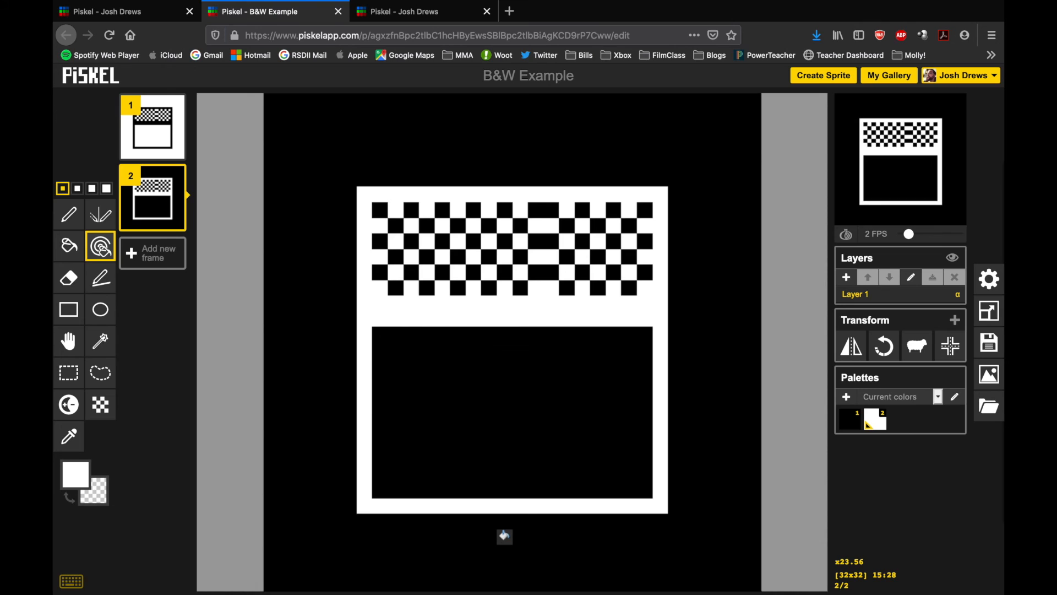
# - Bring up the Dock to reach the downloaded GIF
pyautogui.moveTo(250, 592)
pyautogui.moveTo(710, 573)
pyautogui.moveTo(710, 592)
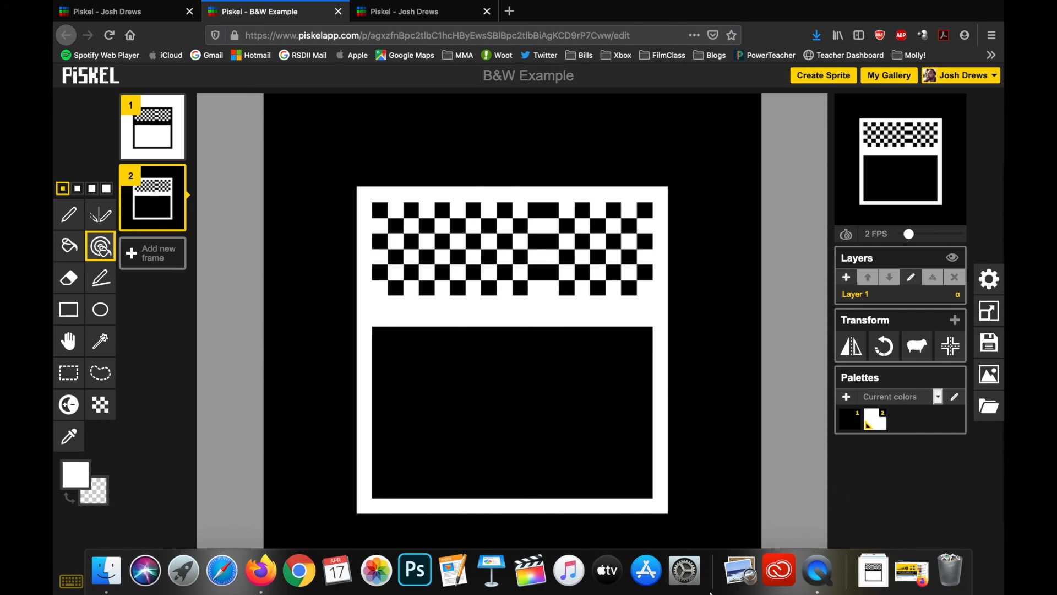